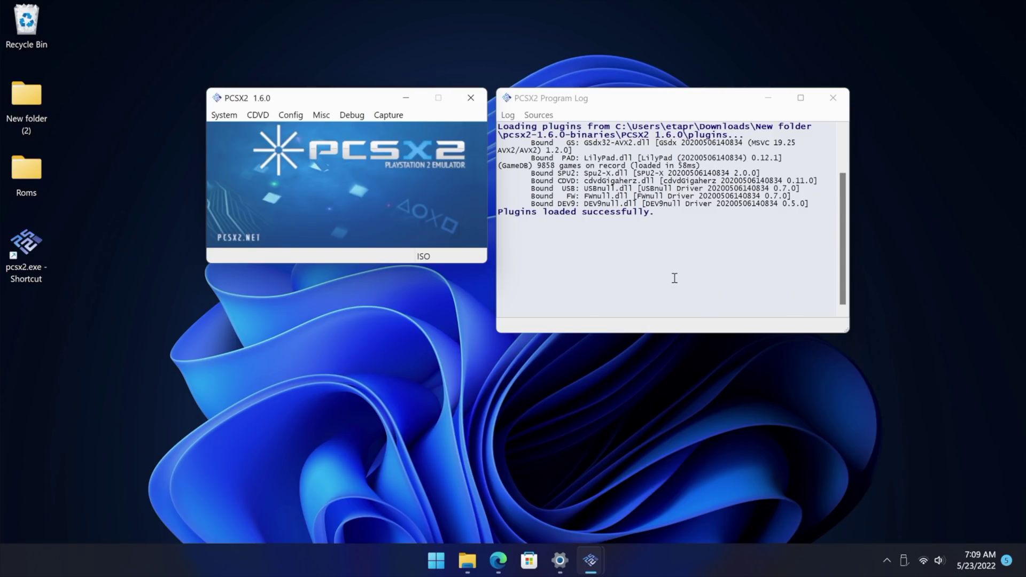
# Look over the GS Window options in the Emulation Settings of PCSX2 1.6.0, leaving them as they are.
pyautogui.moveTo(350, 100); pyautogui.dragTo(434, 104)
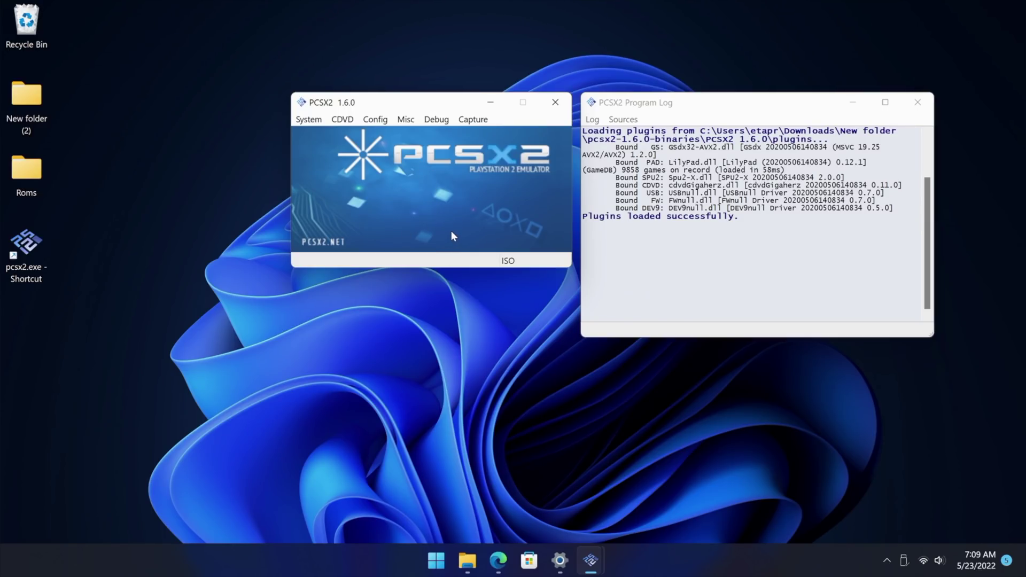
pyautogui.click(376, 119)
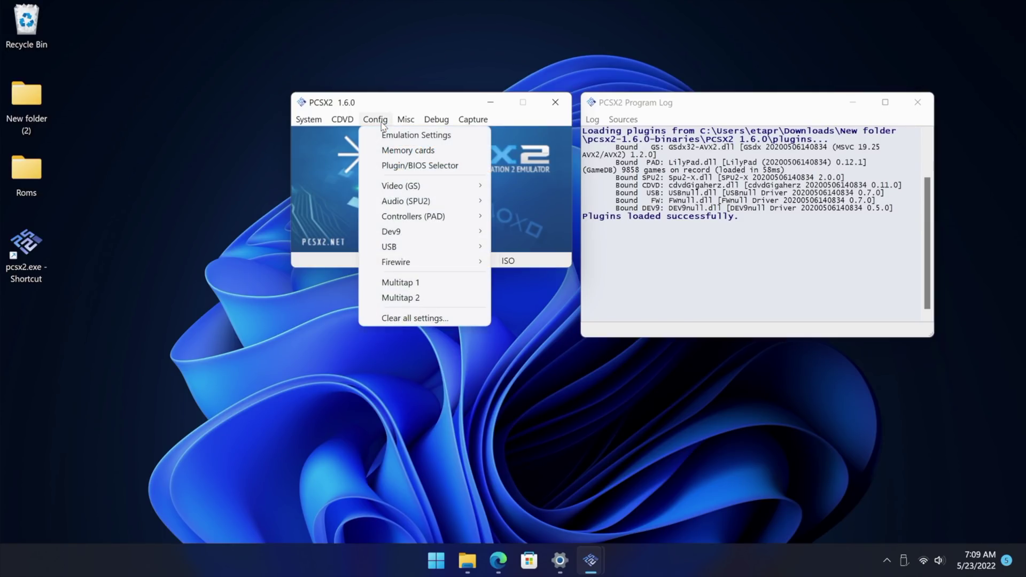
pyautogui.click(384, 136)
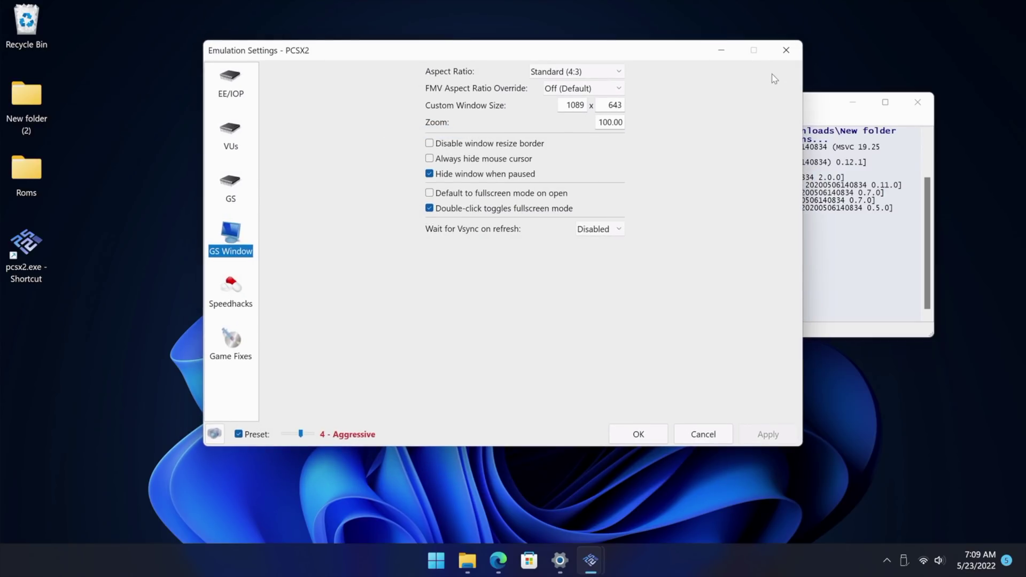
pyautogui.click(793, 49)
# Review the renderer choices in the GSdx video plugin settings, then close PCSX2 1.6.0.
pyautogui.click(375, 119)
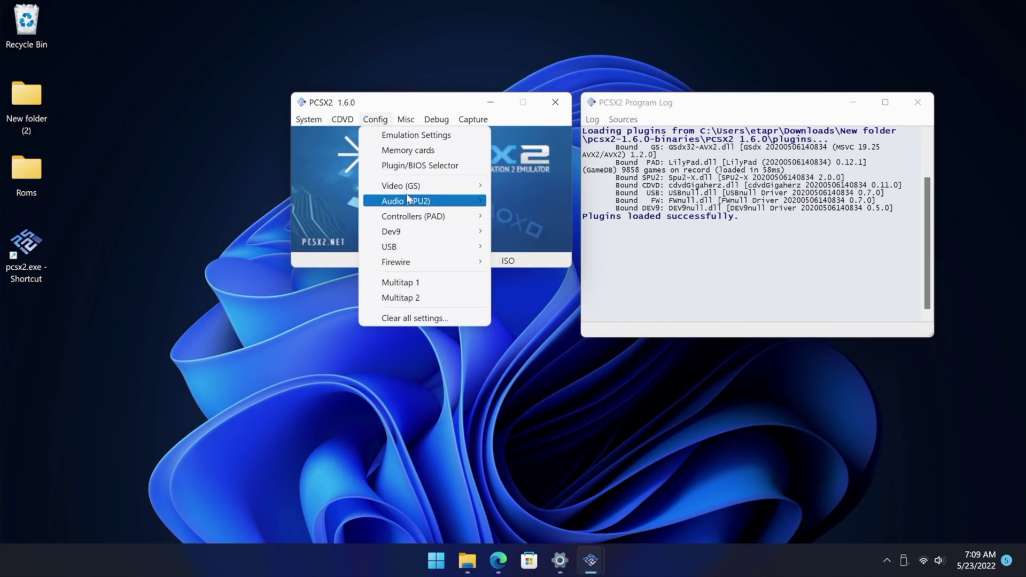
pyautogui.moveTo(408, 187)
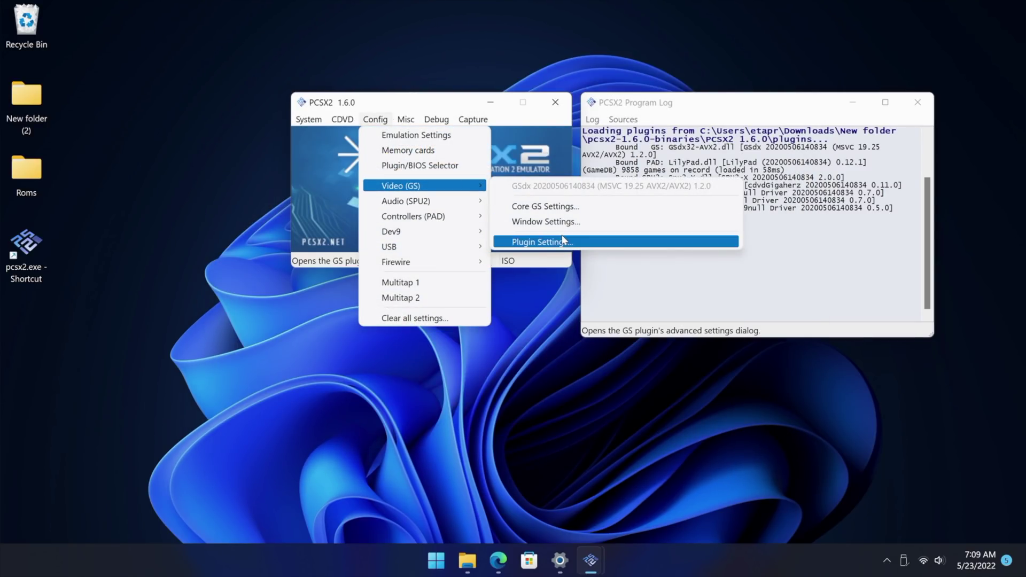
pyautogui.click(562, 242)
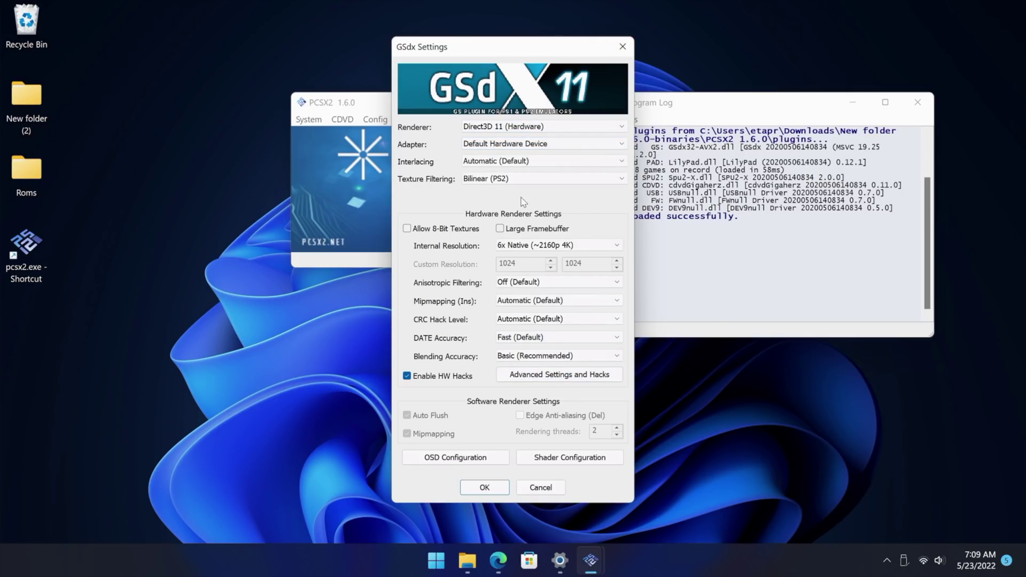
pyautogui.click(527, 129)
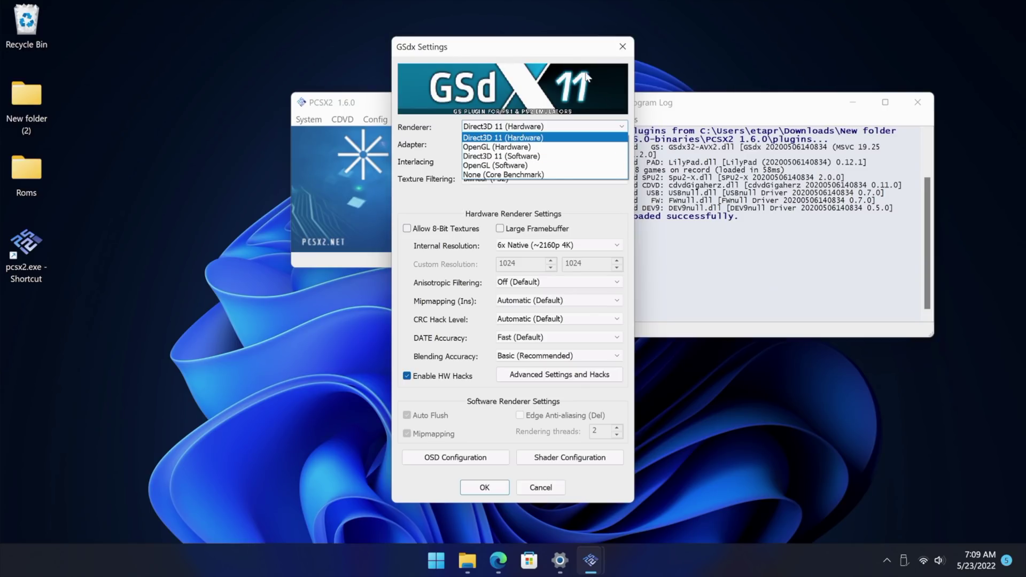
pyautogui.click(621, 52)
pyautogui.click(622, 48)
pyautogui.click(557, 102)
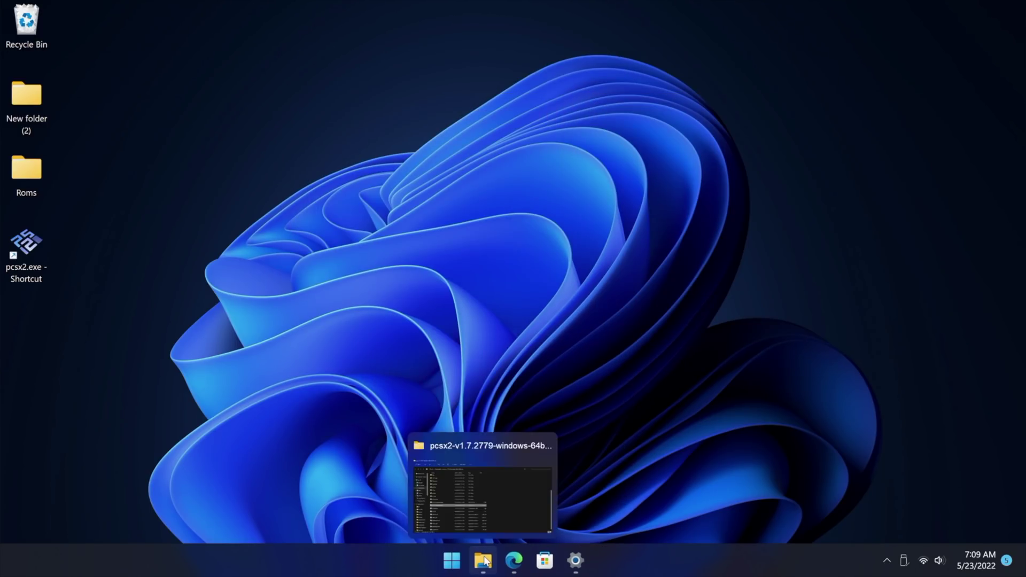
# Launch pcsx2-qtx64-avx2.exe from the pcsx2-v1.7.2779-windows-64bit-AVX2-Qt folder and download and install the v1.7.2781 update.
pyautogui.click(482, 560)
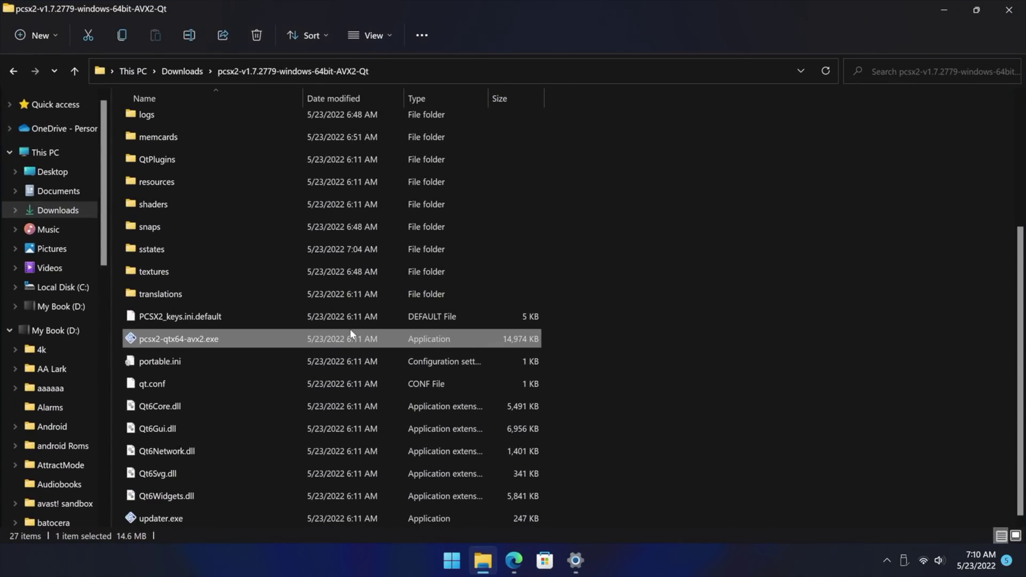
pyautogui.doubleClick(352, 340)
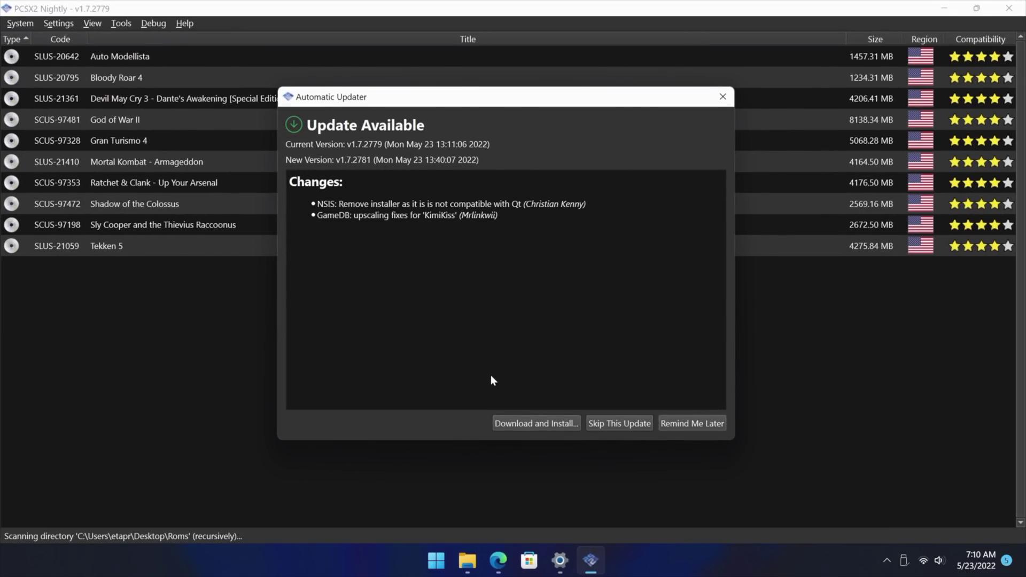
pyautogui.click(523, 423)
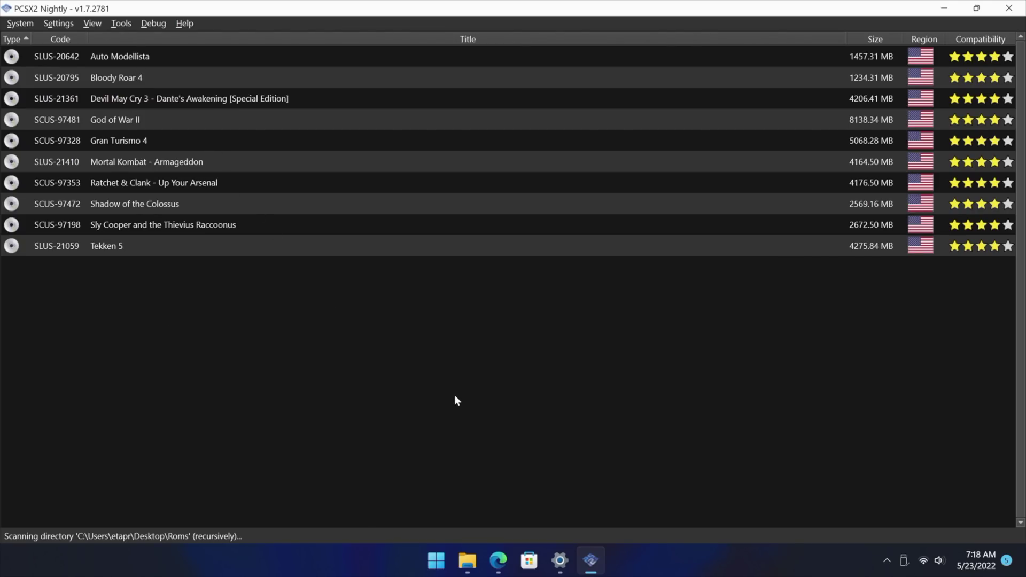
# Examine the graphics properties of Gran Turismo 4, including its rendering options and the internal resolution choices.
pyautogui.click(134, 141)
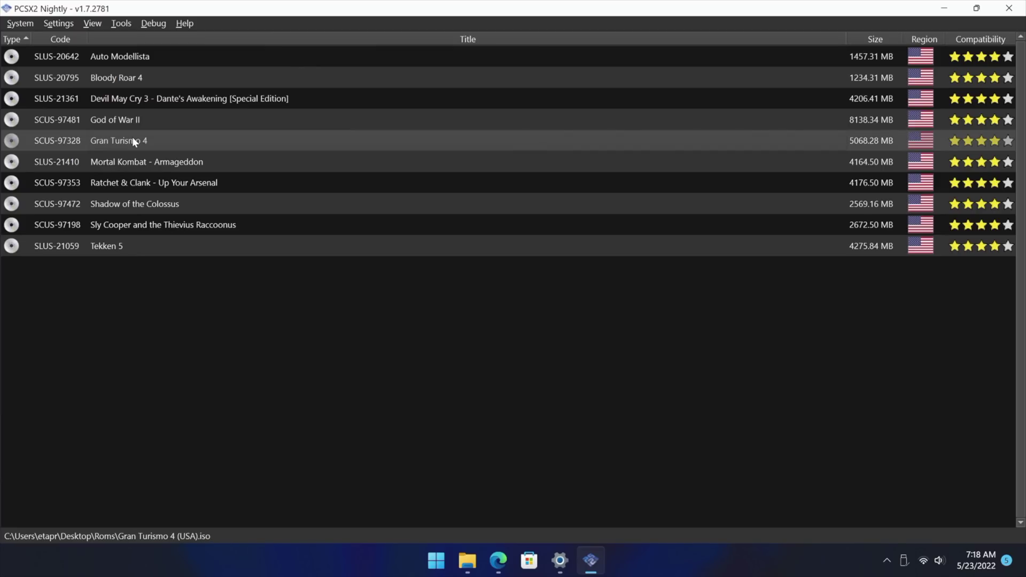
pyautogui.rightClick(133, 141)
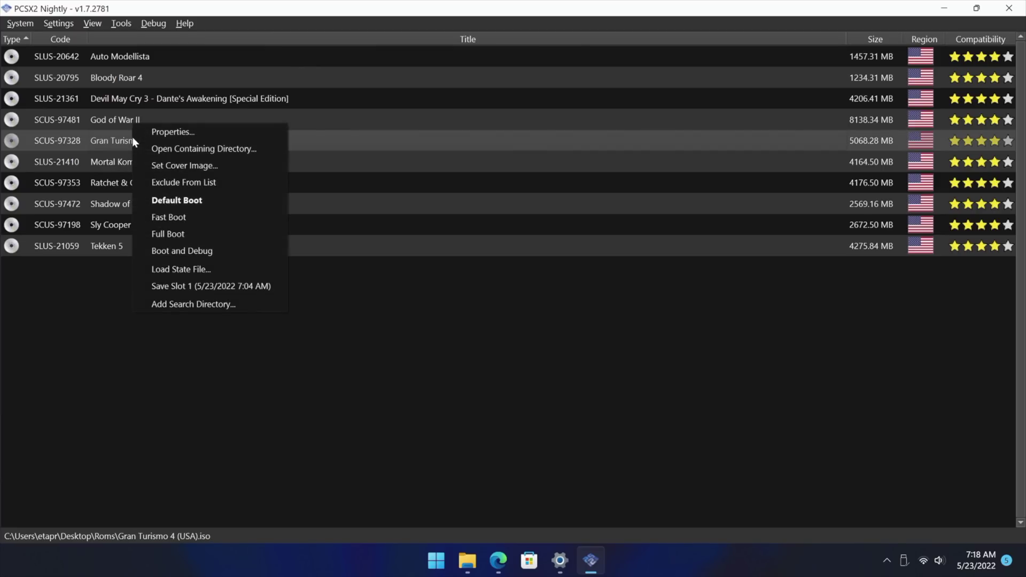
pyautogui.click(187, 131)
pyautogui.click(275, 171)
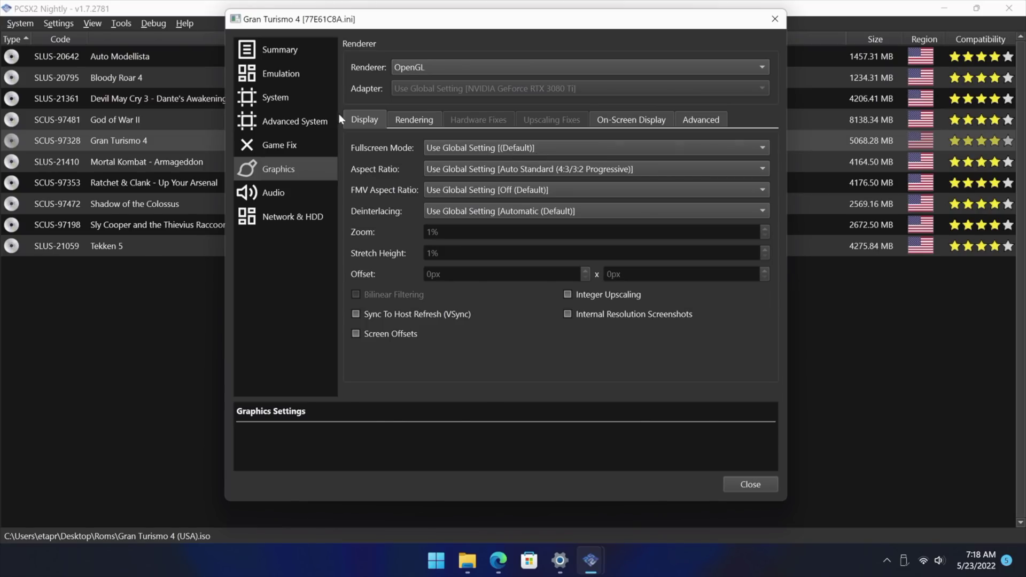
pyautogui.click(415, 119)
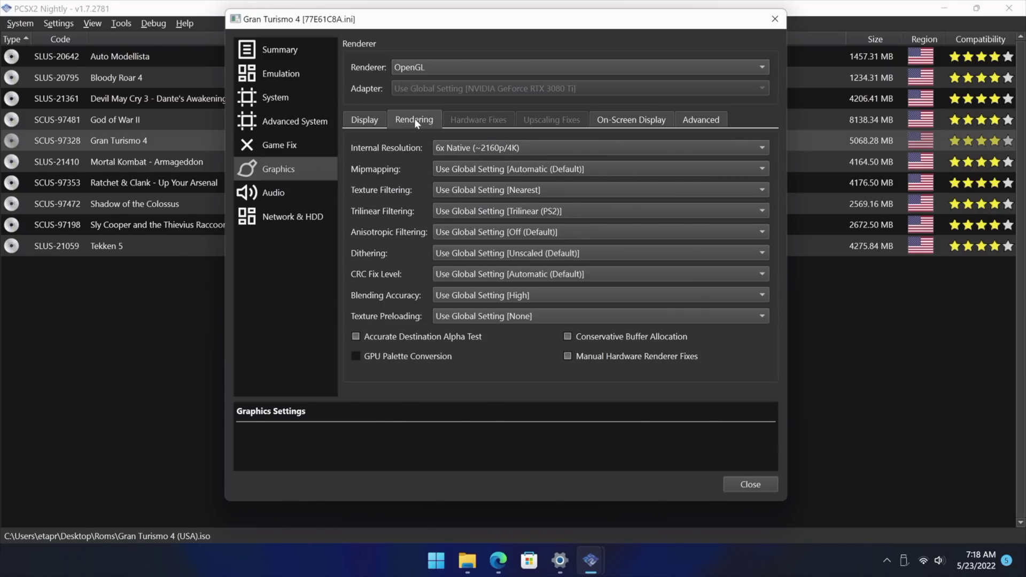
pyautogui.click(500, 146)
pyautogui.click(501, 146)
# Try the Vulkan renderer for Gran Turismo 4, switch it back to OpenGL, and close the game's properties.
pyautogui.click(453, 65)
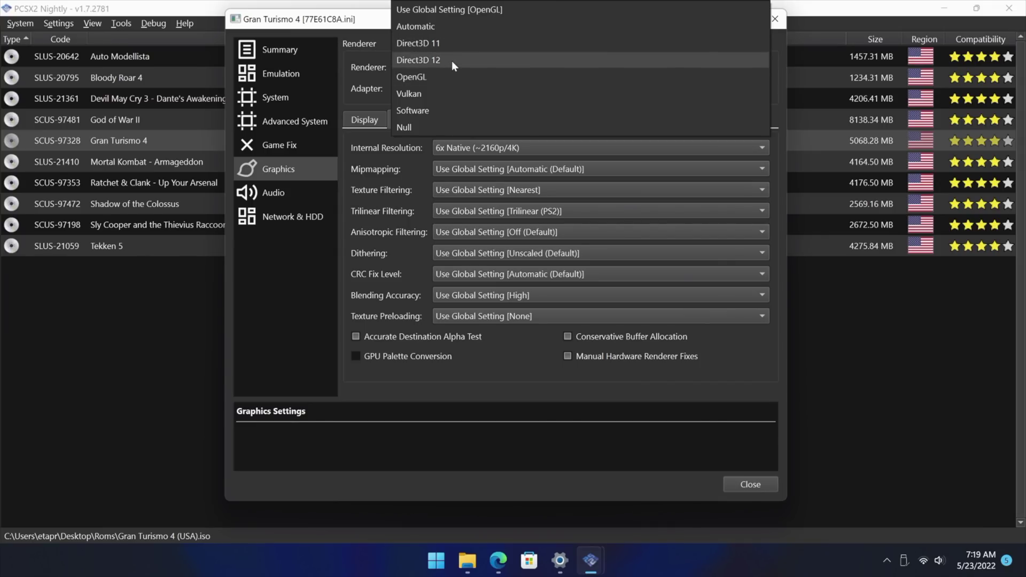
pyautogui.click(441, 94)
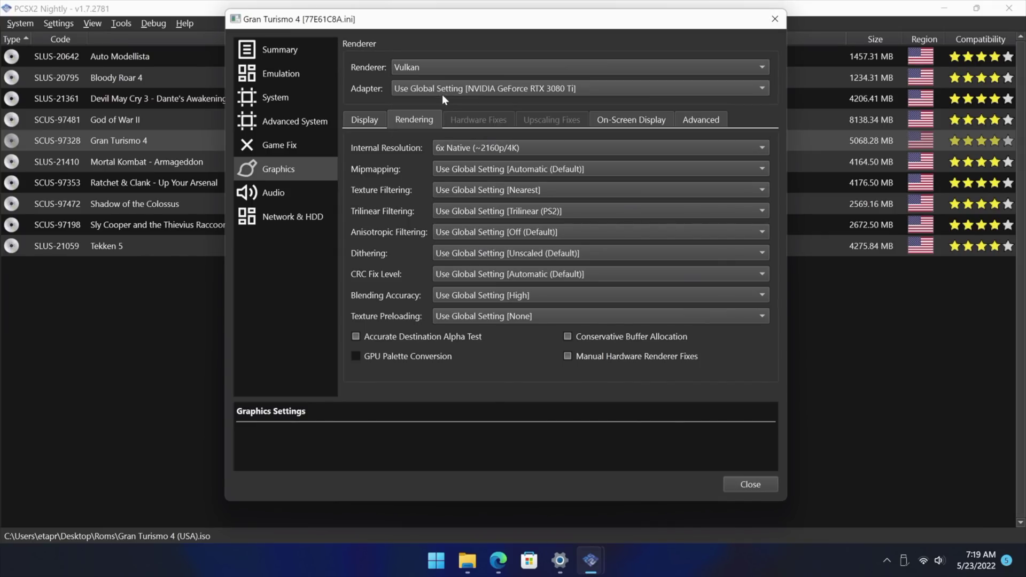
pyautogui.click(447, 66)
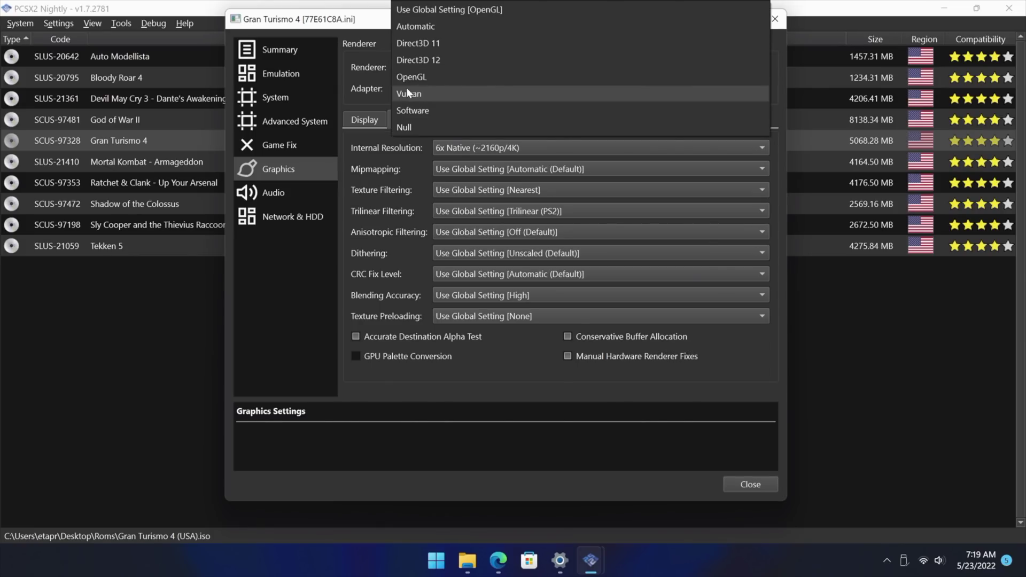
pyautogui.click(414, 77)
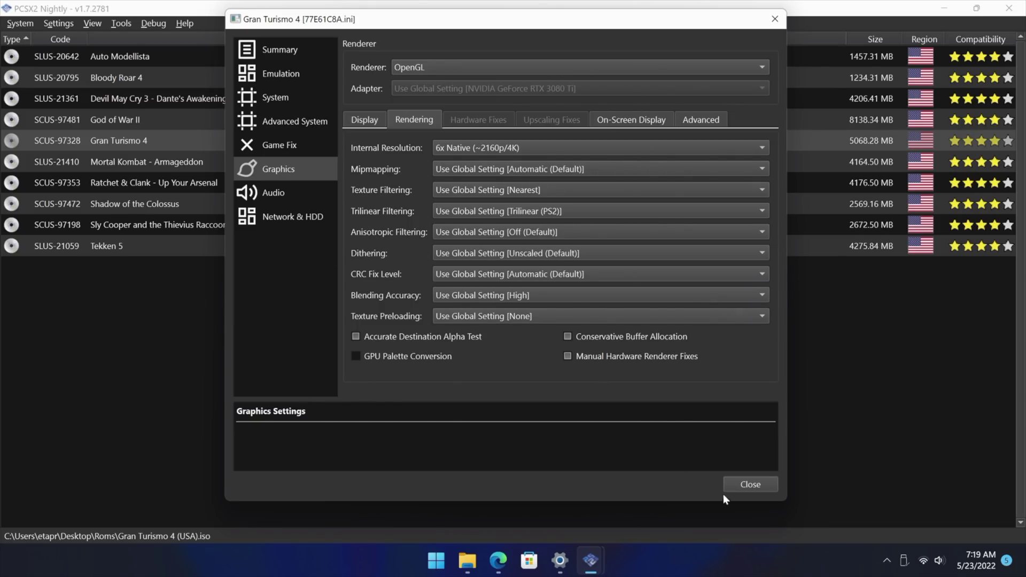
pyautogui.click(742, 482)
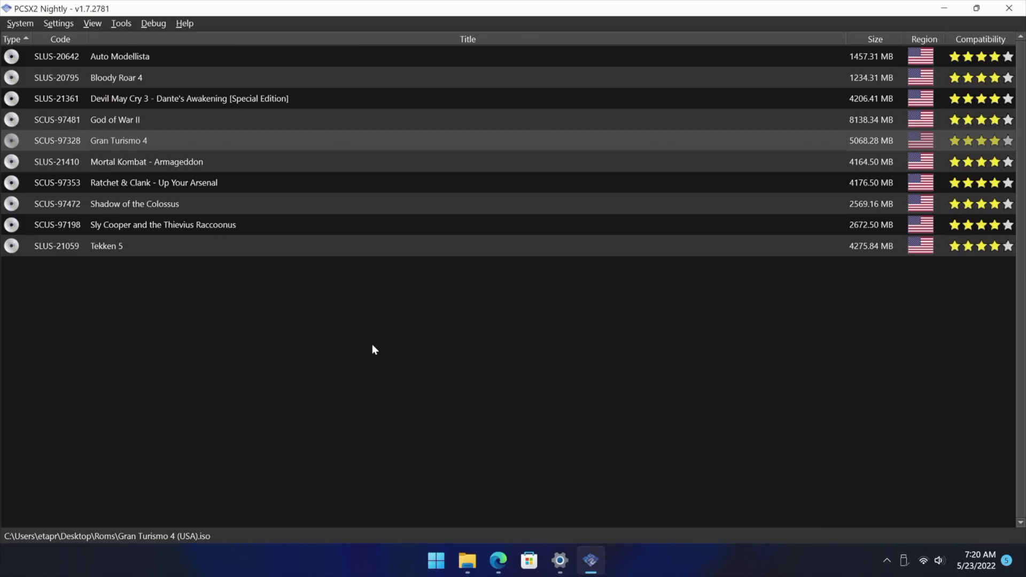
# Apply the Safe (Default) preset in the global emulation settings.
pyautogui.click(58, 24)
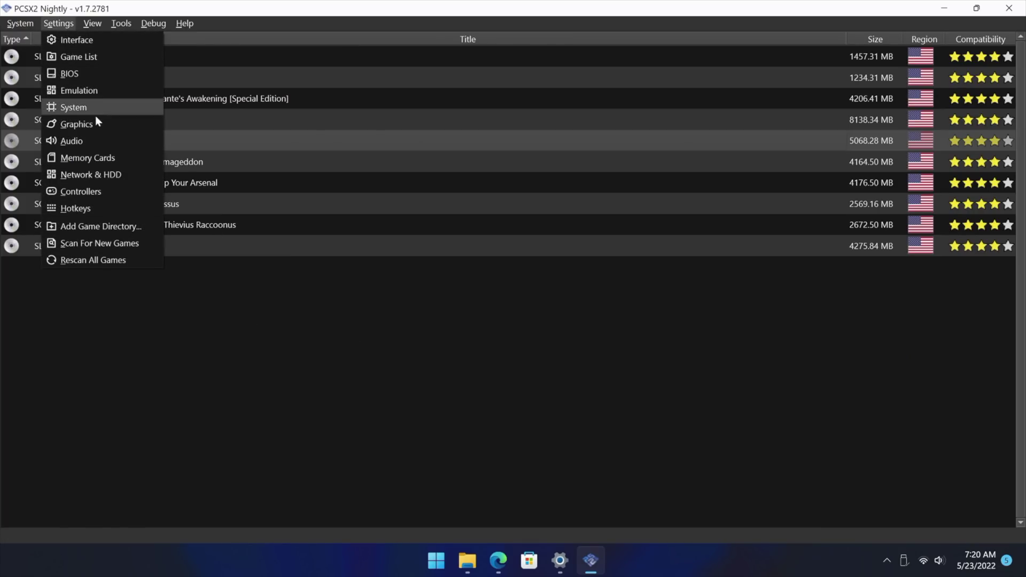
pyautogui.click(86, 91)
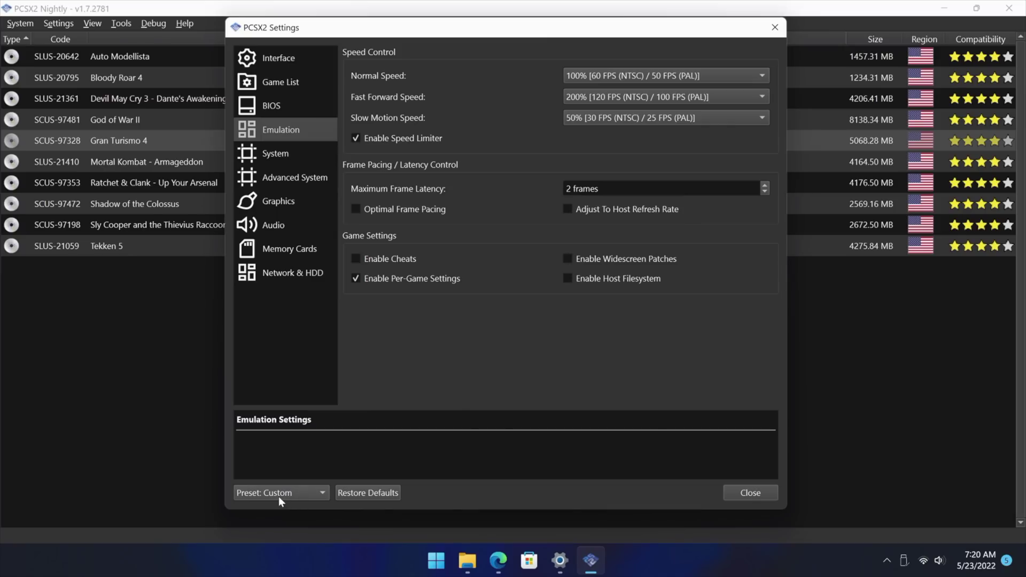
pyautogui.click(299, 494)
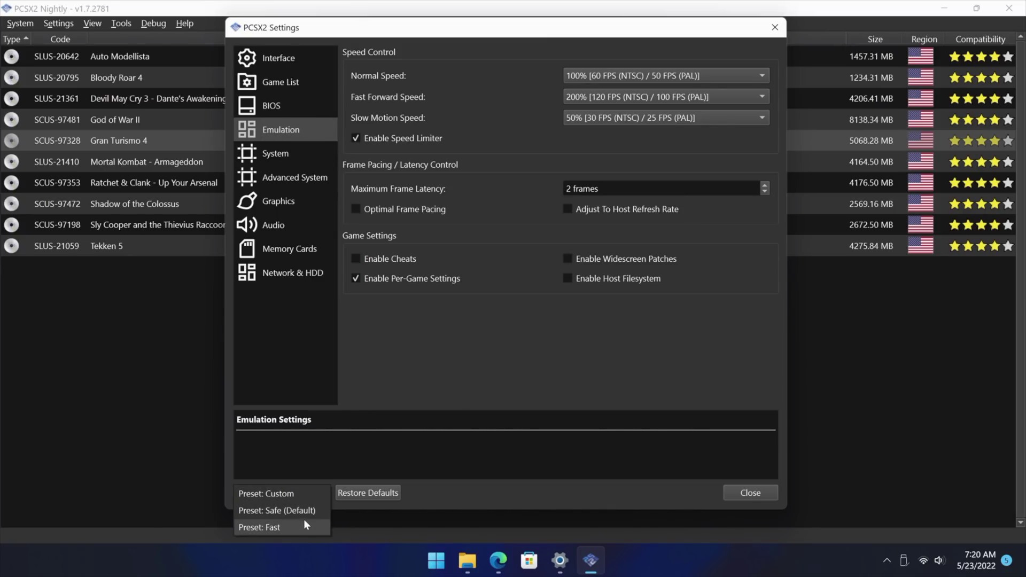
pyautogui.click(303, 511)
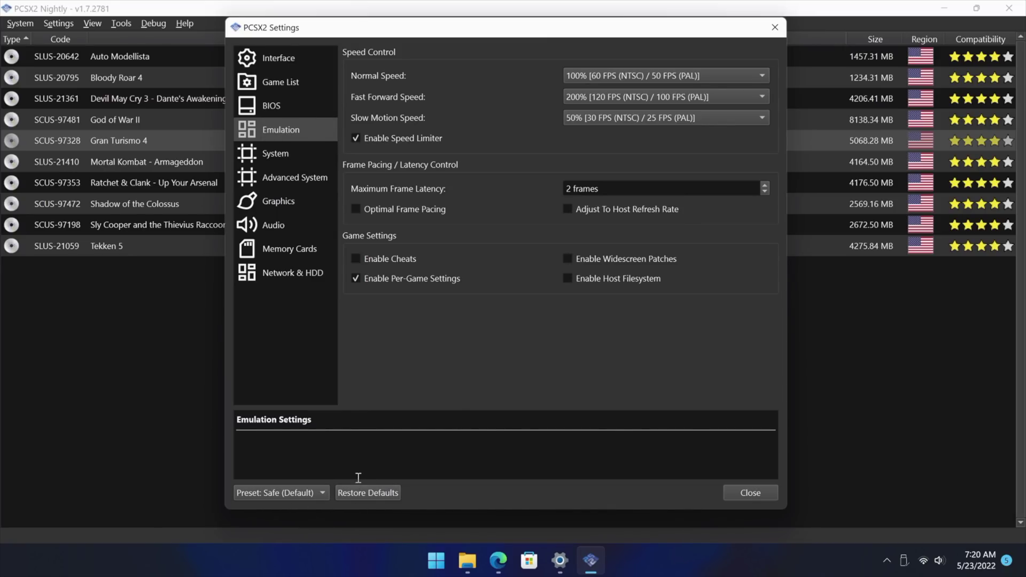
# Set the internal resolution in the global graphics rendering settings to 6x Native (~2160p/4K).
pyautogui.click(282, 201)
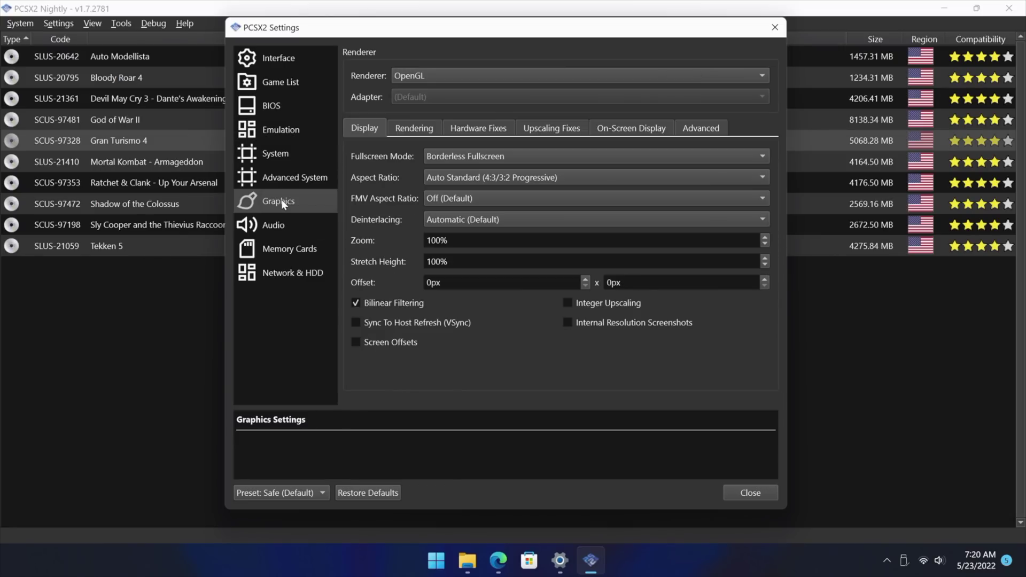
pyautogui.click(411, 125)
pyautogui.click(533, 156)
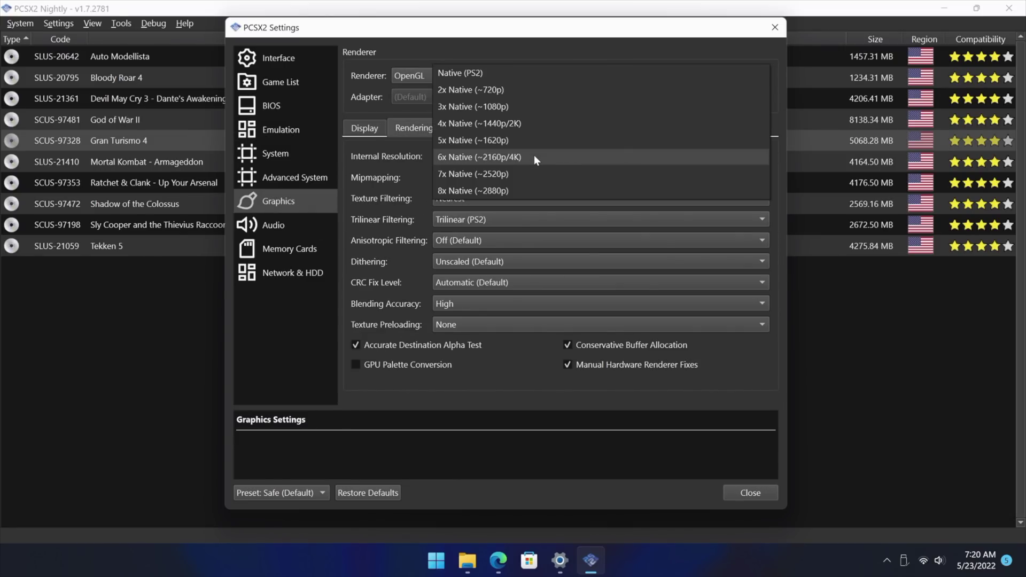
pyautogui.click(534, 157)
pyautogui.click(534, 156)
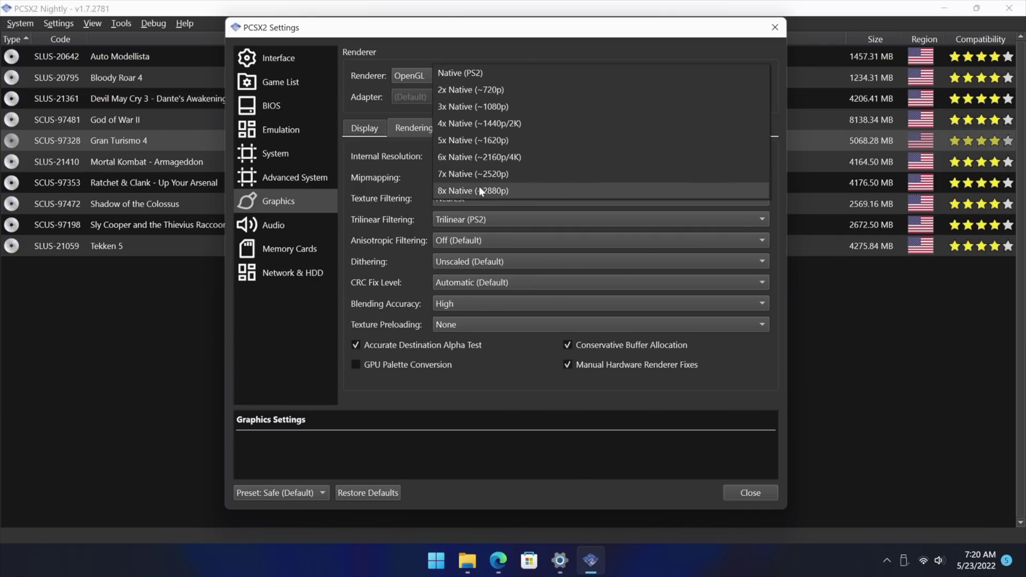
pyautogui.click(514, 157)
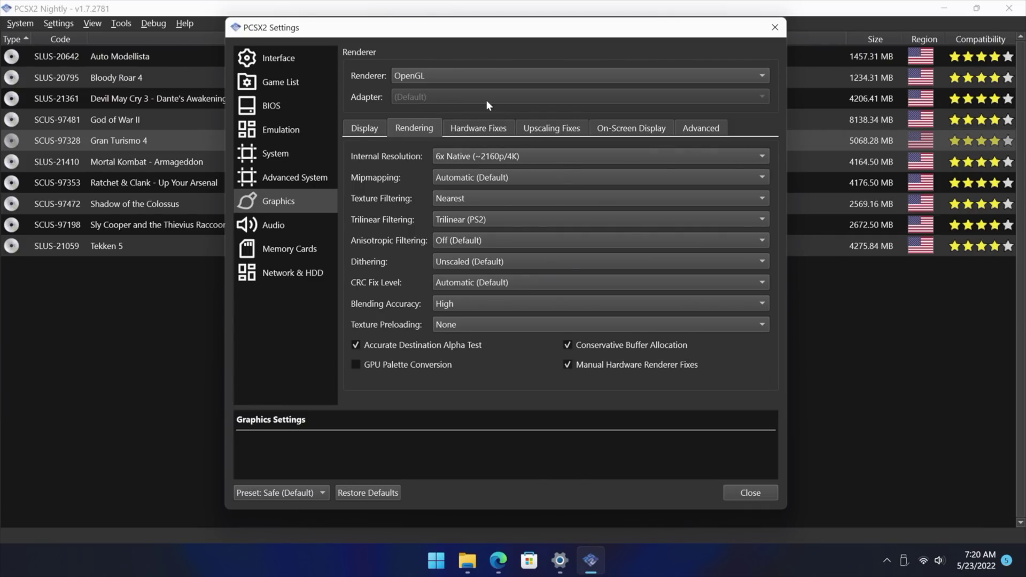
# Choose OpenGL as the global graphics renderer and close the settings.
pyautogui.click(473, 75)
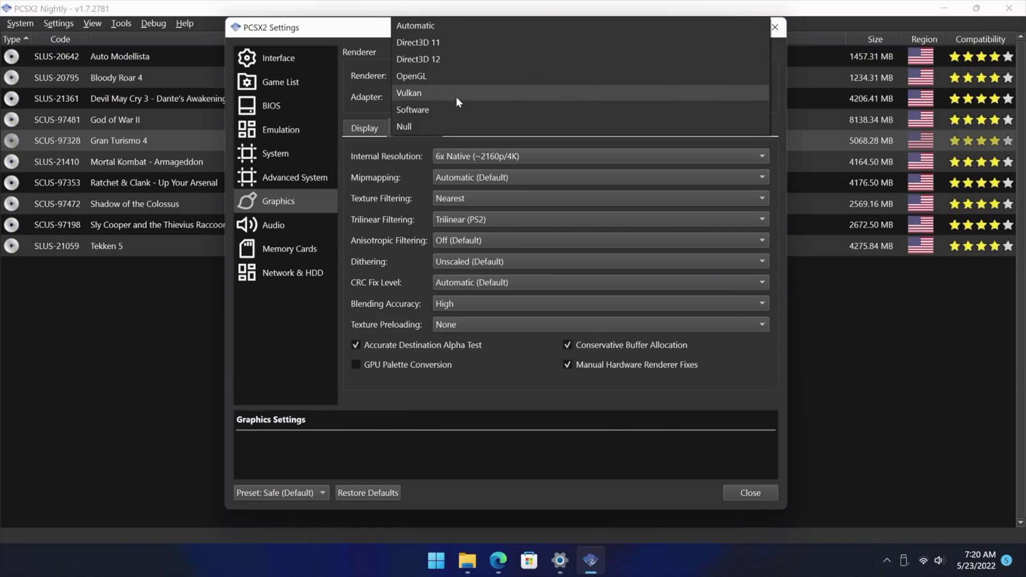
pyautogui.click(454, 76)
pyautogui.click(750, 493)
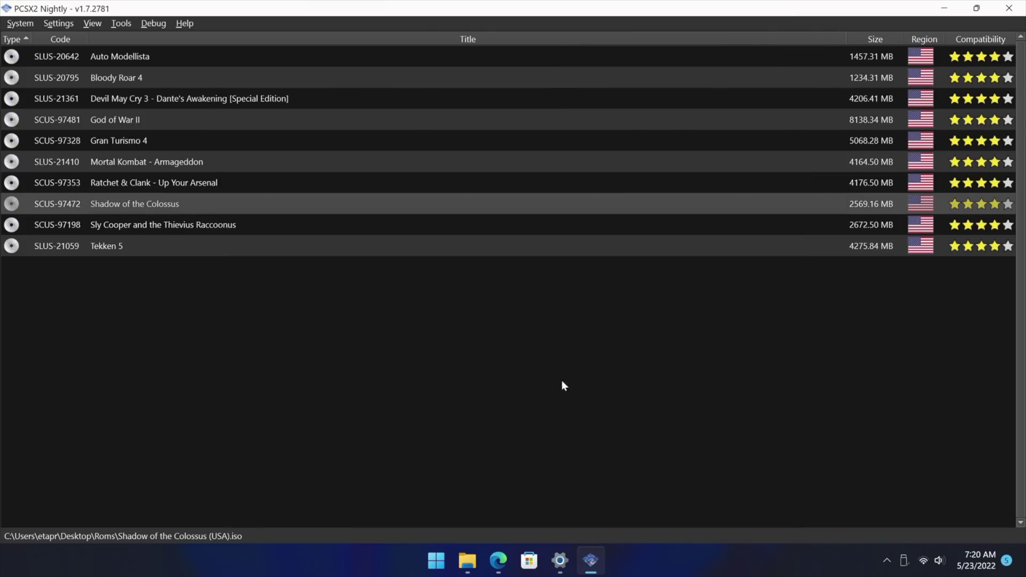
pyautogui.rightClick(128, 206)
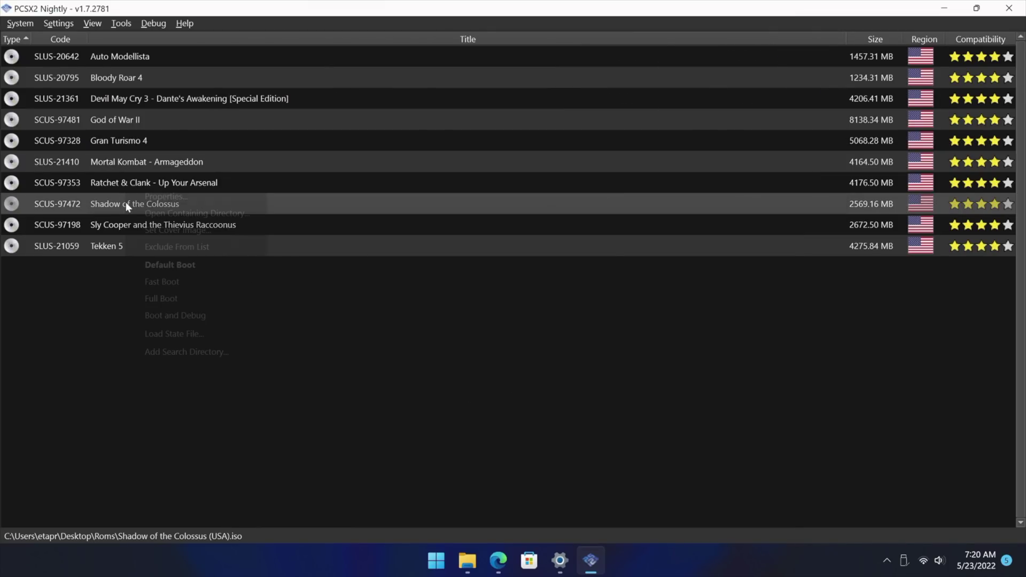
pyautogui.click(536, 366)
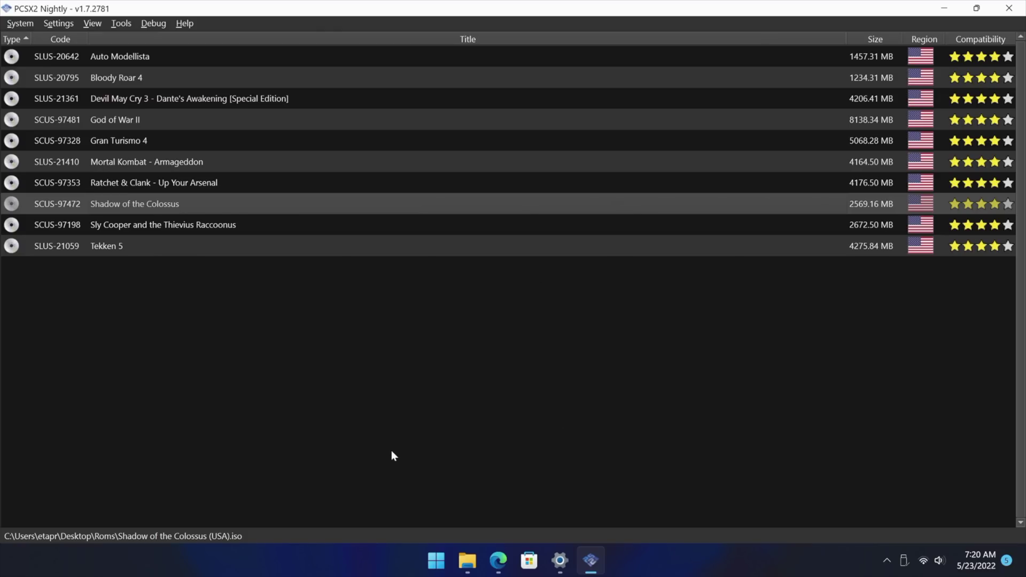
pyautogui.click(96, 27)
pyautogui.click(91, 27)
# Change the interface theme to Baby Pastel (Pink) [Light] in the global settings.
pyautogui.click(59, 28)
pyautogui.click(61, 39)
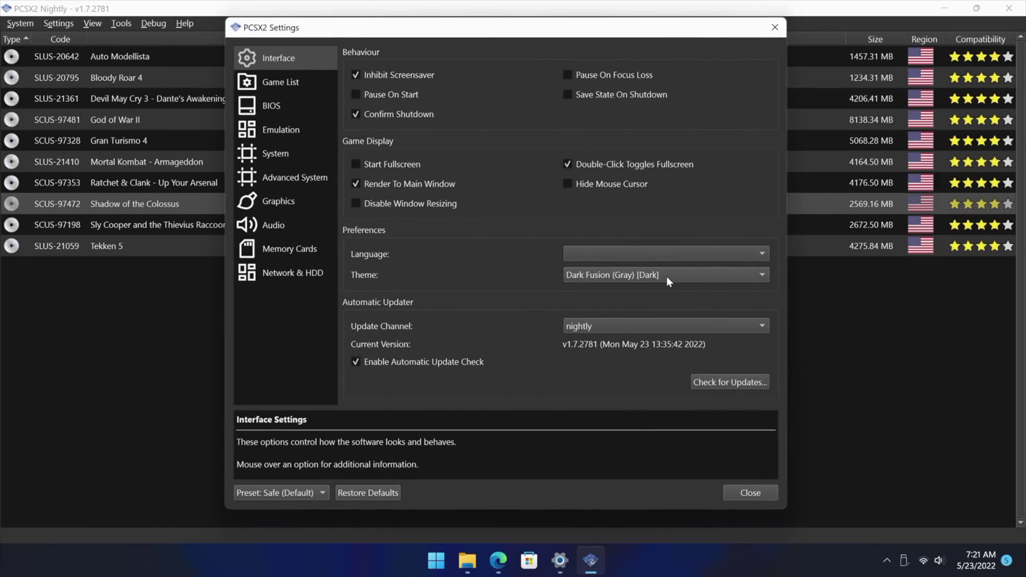
pyautogui.click(684, 278)
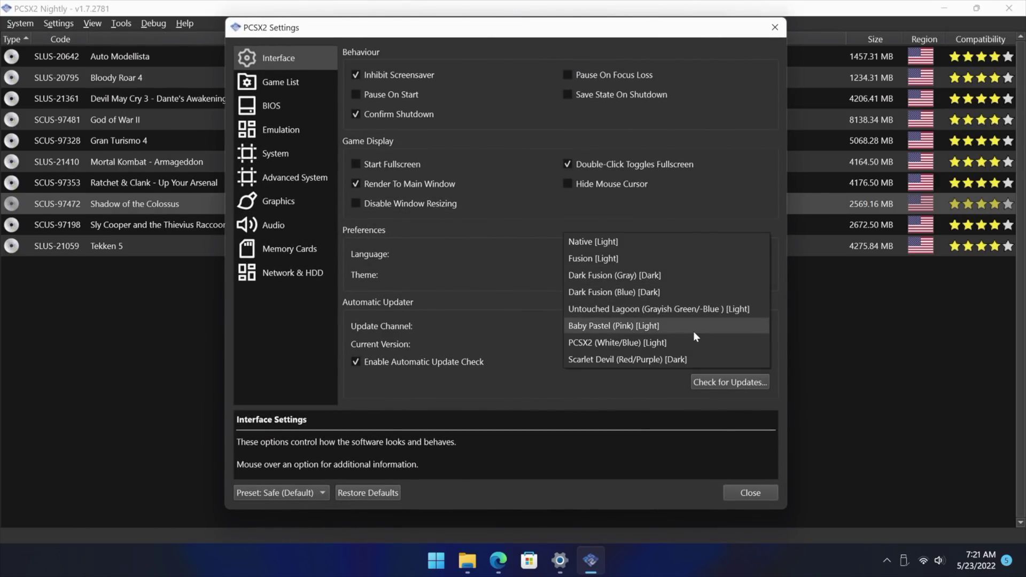
pyautogui.click(661, 326)
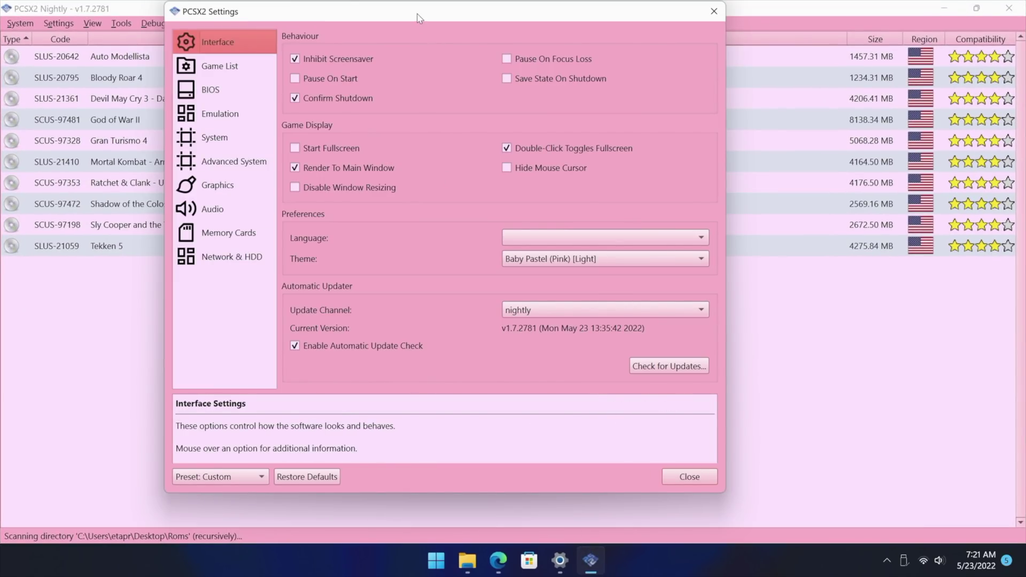
# Change the interface theme to Dark Fusion (Blue) [Dark] and close the global settings.
pyautogui.moveTo(417, 18); pyautogui.dragTo(491, 25)
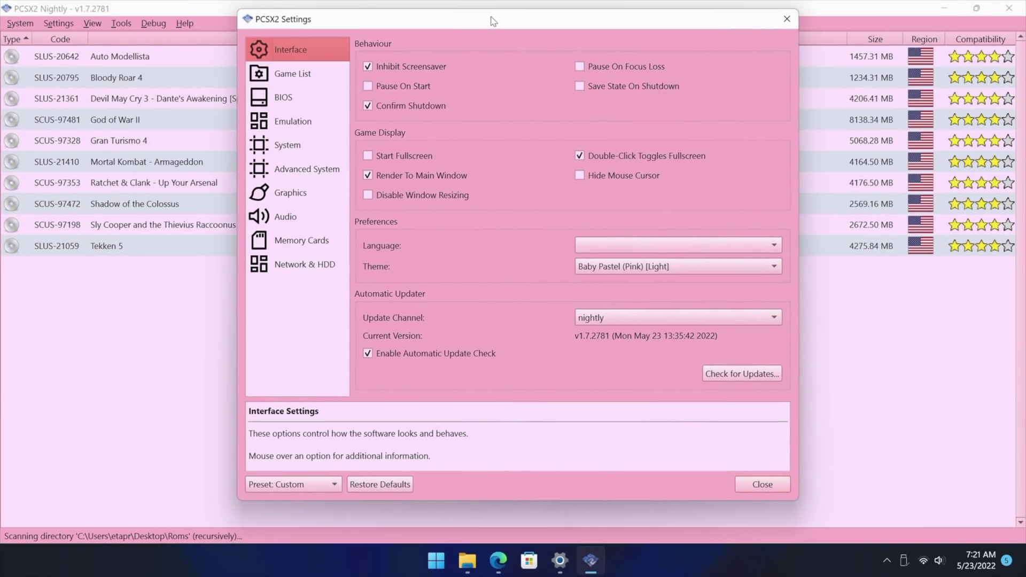
pyautogui.click(607, 271)
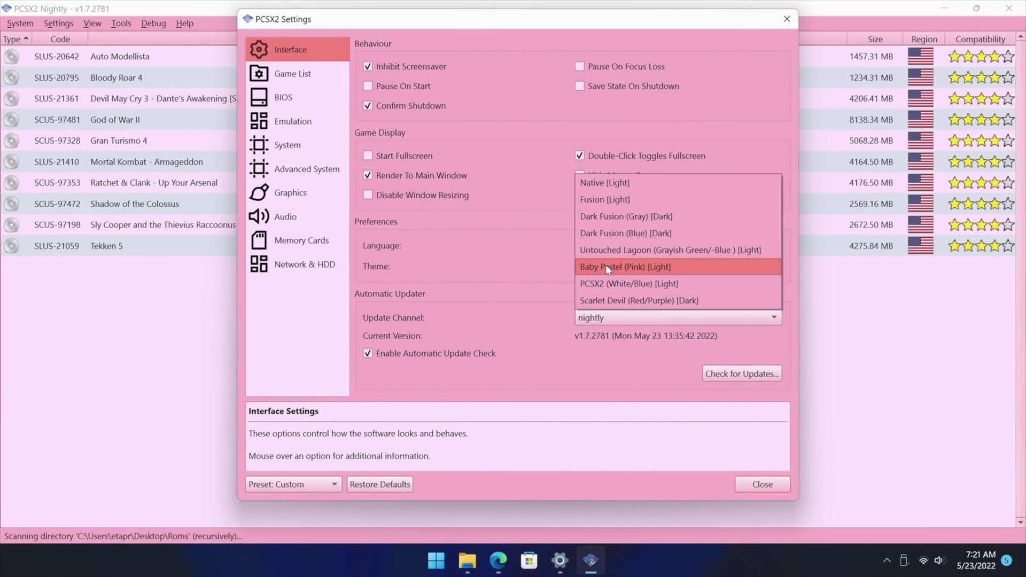
pyautogui.click(630, 234)
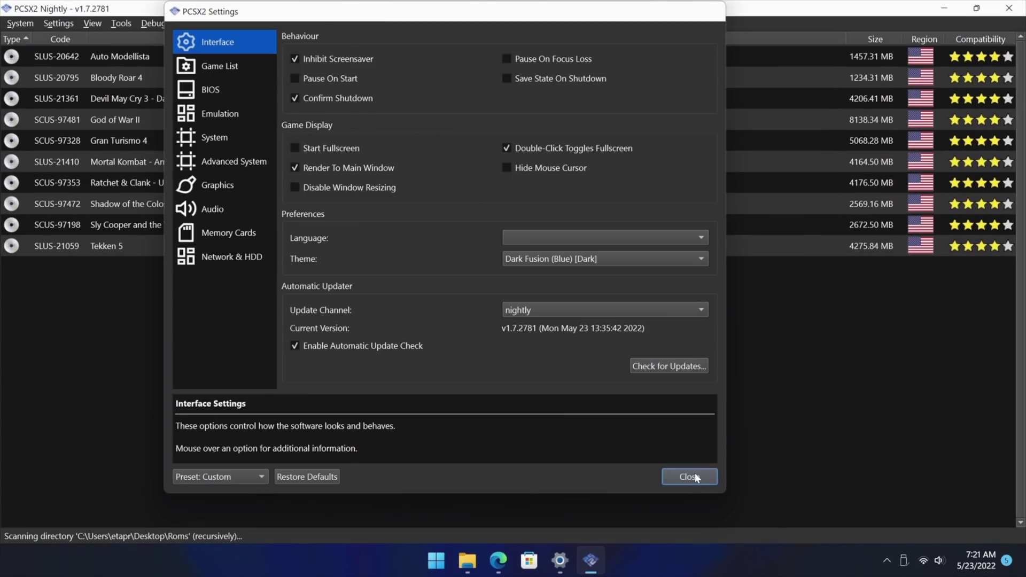
pyautogui.click(695, 476)
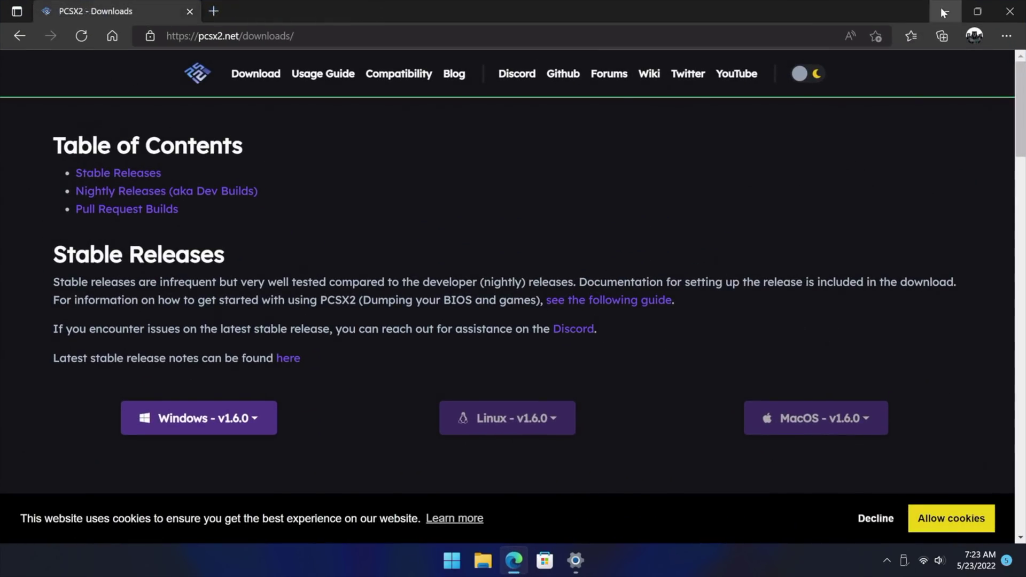
# Switch to the browser and review the stable and nightly release sections of the PCSX2 downloads page.
pyautogui.click(944, 11)
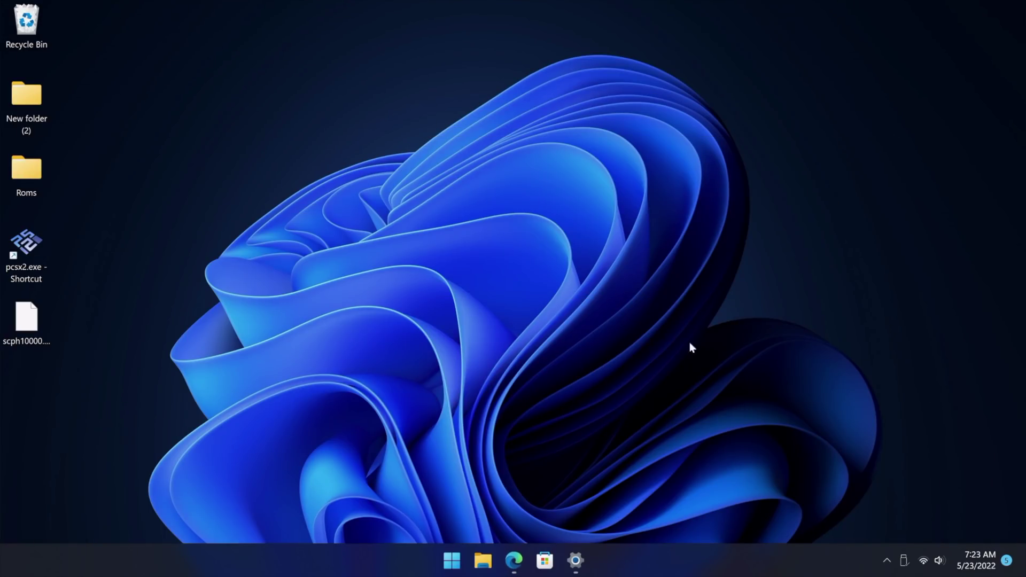
pyautogui.click(515, 562)
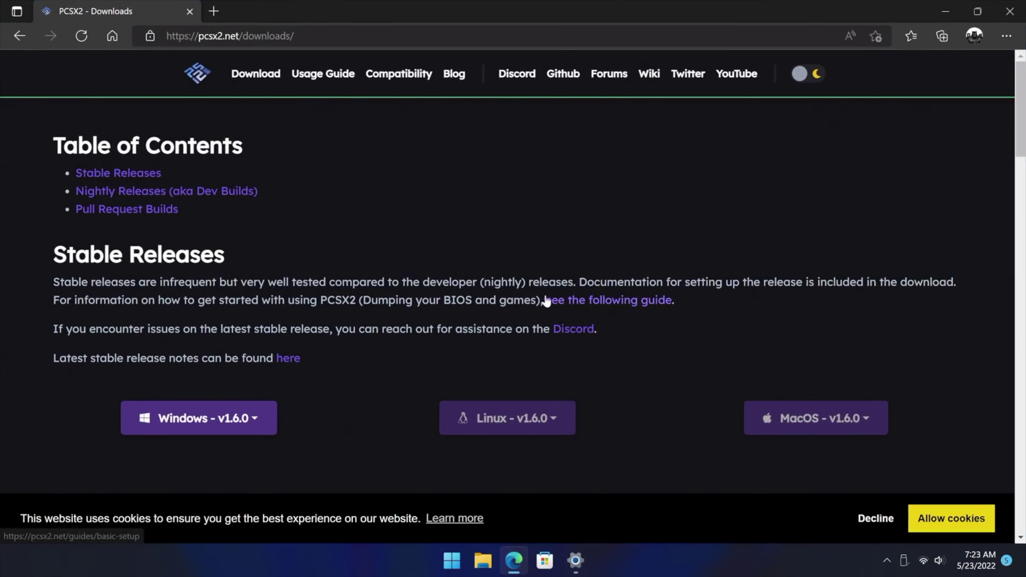
pyautogui.scroll(-10, 511, 270)
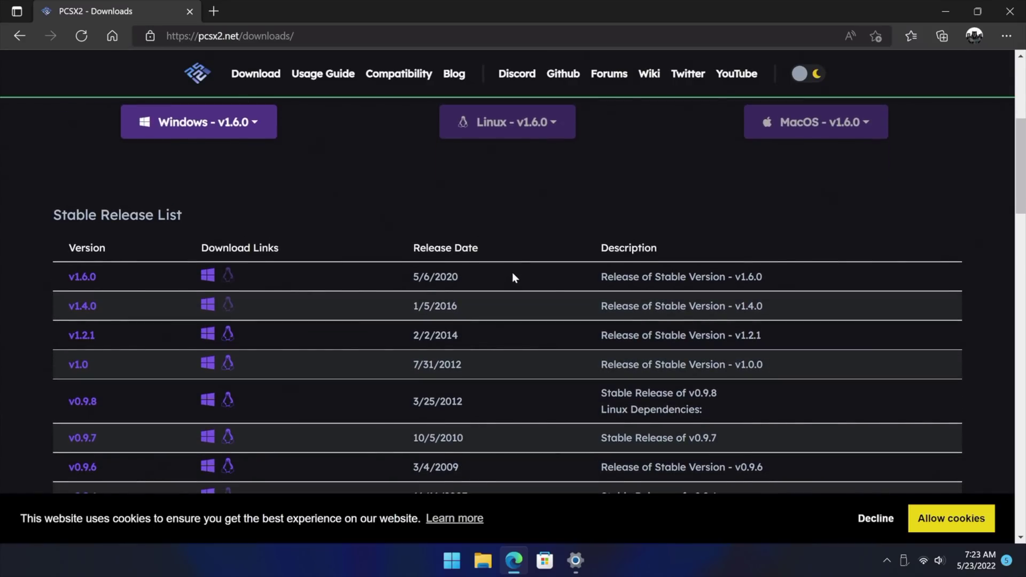
pyautogui.scroll(10, 517, 280)
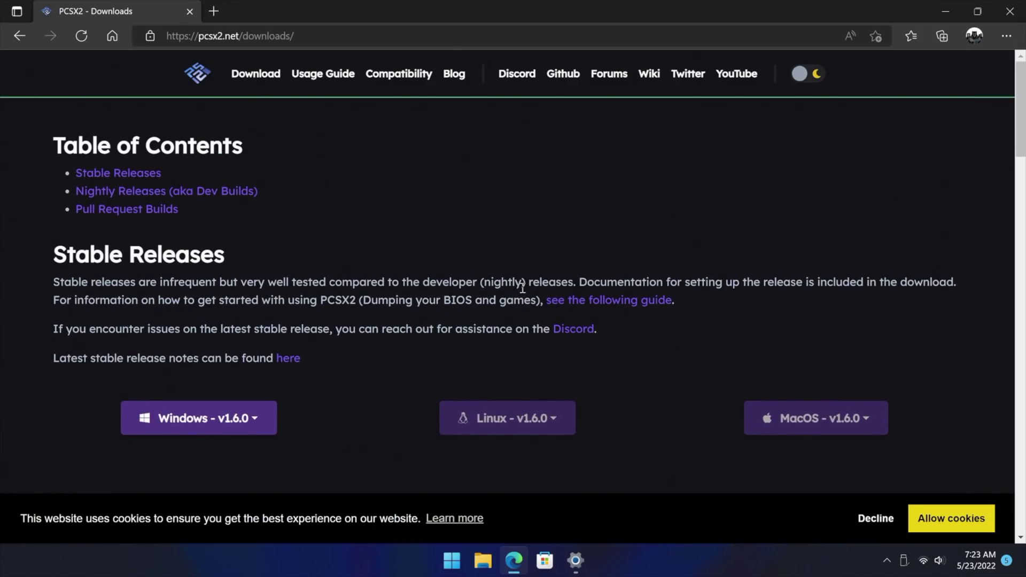
pyautogui.scroll(-1, 540, 295)
pyautogui.scroll(1, 614, 315)
pyautogui.scroll(-3, 319, 411)
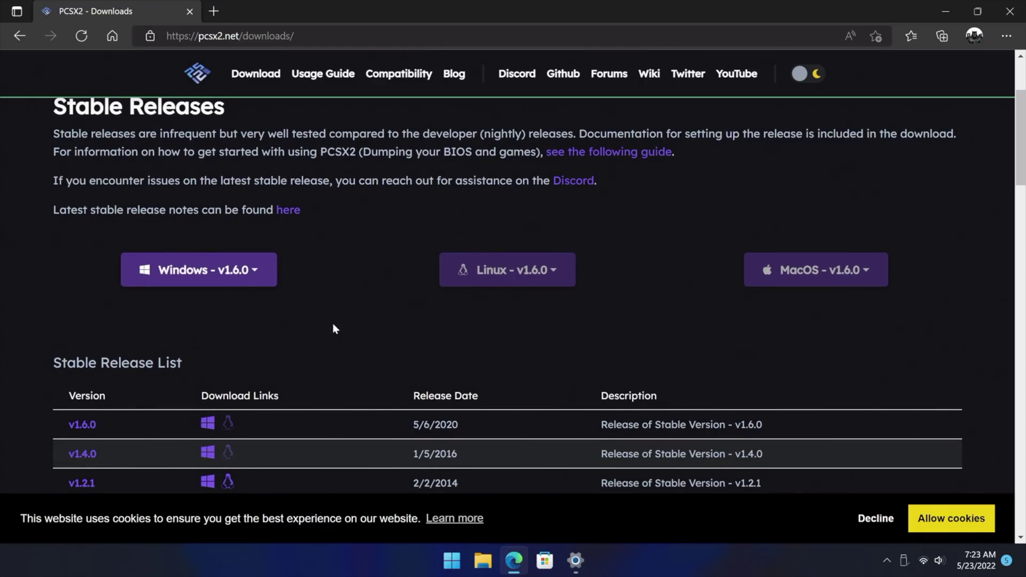
pyautogui.scroll(-14, 342, 320)
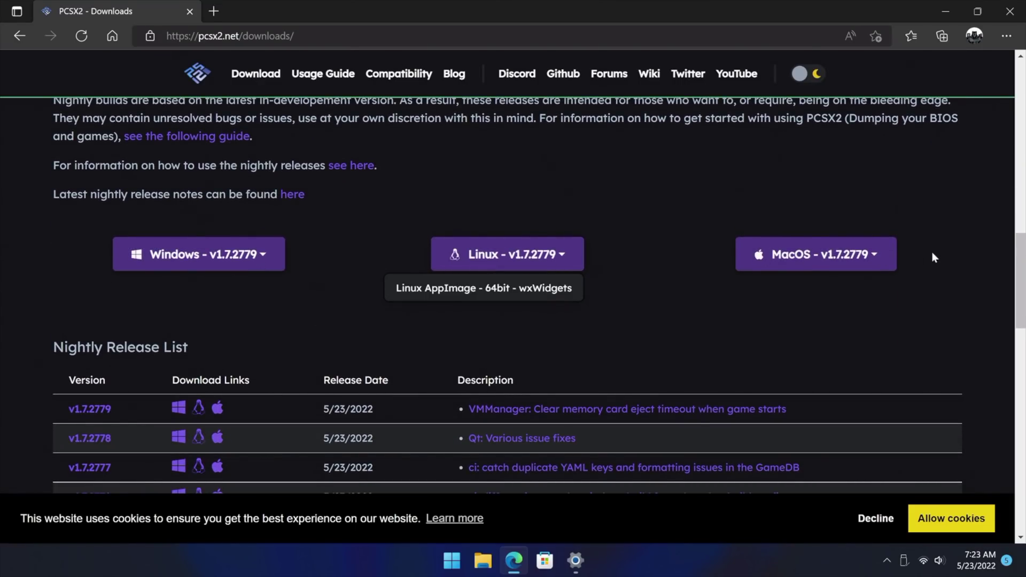
pyautogui.moveTo(868, 258)
pyautogui.moveTo(530, 264)
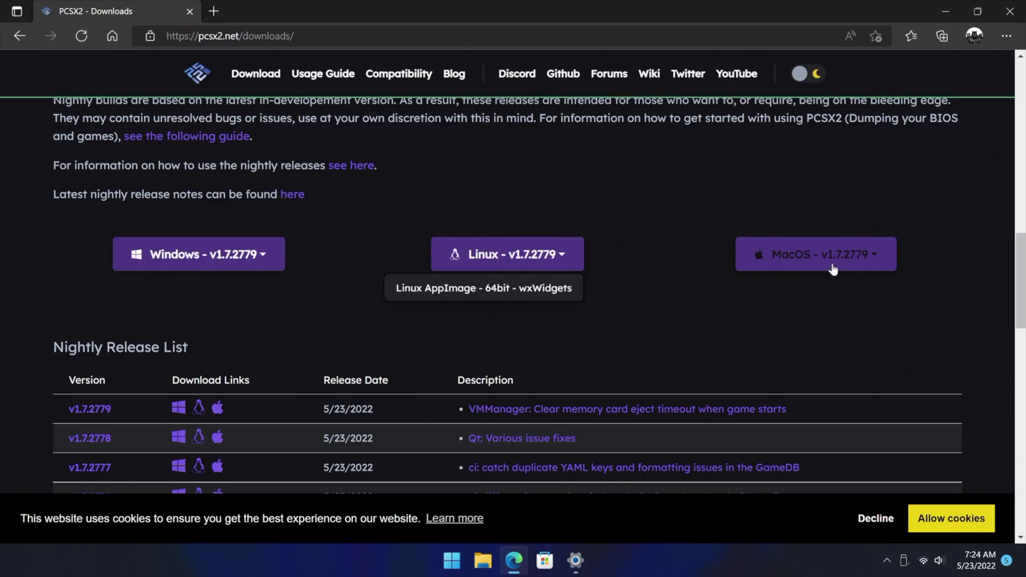
# Download the Windows 64bit - AVX2 - Qt build of nightly release v1.7.2779.
pyautogui.click(261, 259)
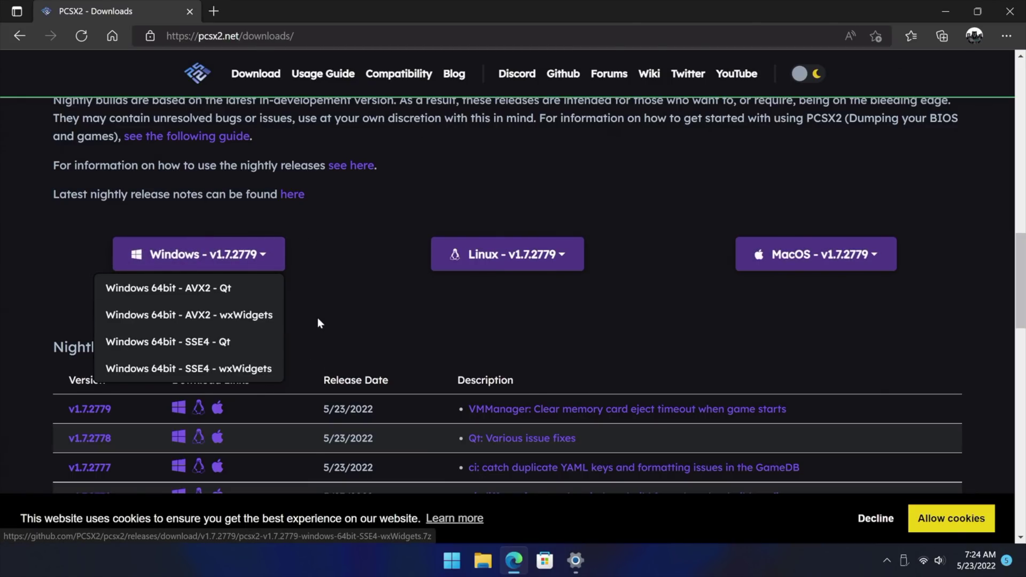
pyautogui.click(246, 254)
pyautogui.click(246, 253)
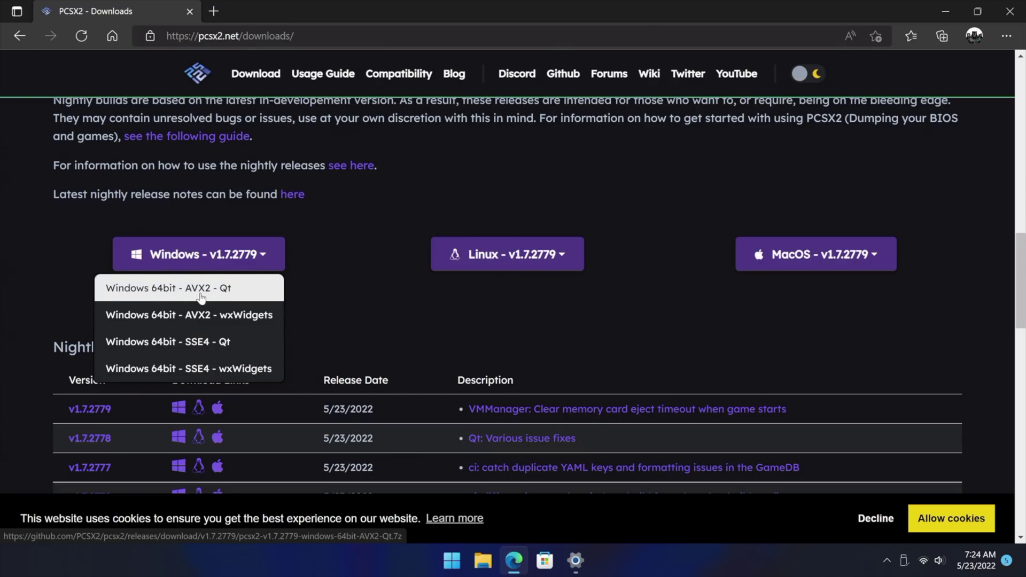
pyautogui.click(235, 292)
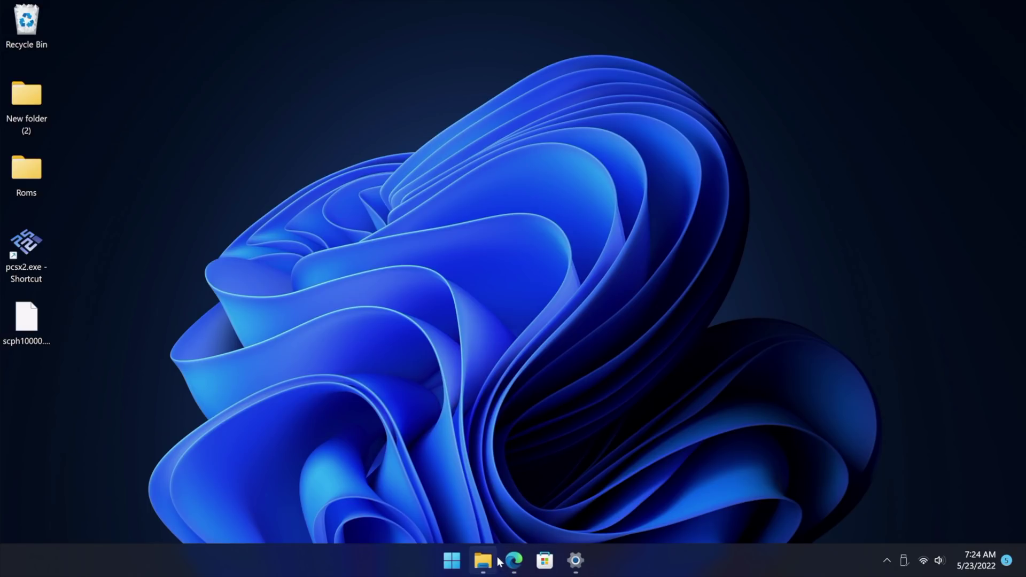
# In File Explorer, extract the downloaded pcsx2-v1.7.2779 archive to its own folder in Downloads and open that folder in a maximized window.
pyautogui.click(494, 560)
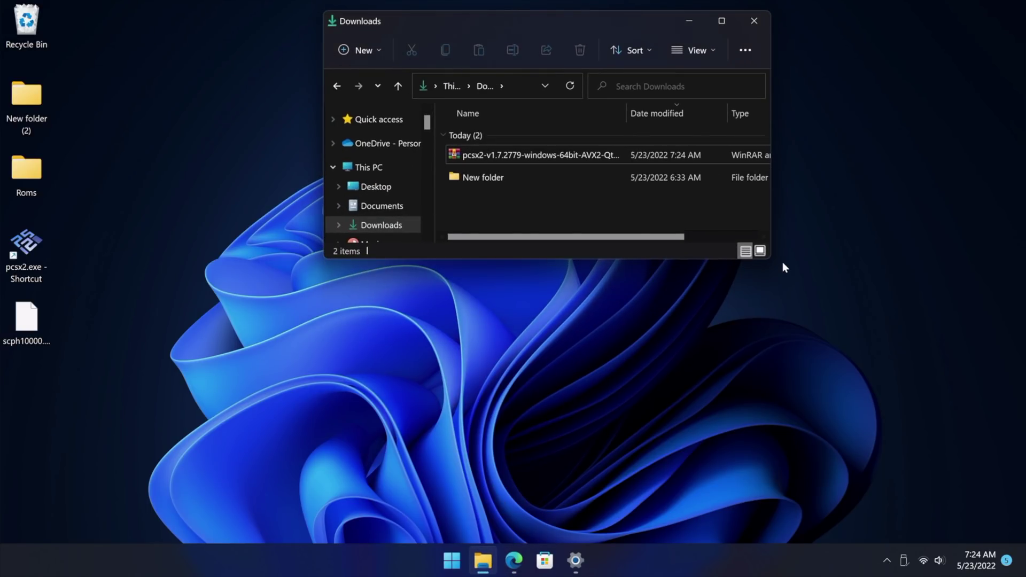
pyautogui.moveTo(778, 279); pyautogui.dragTo(903, 279)
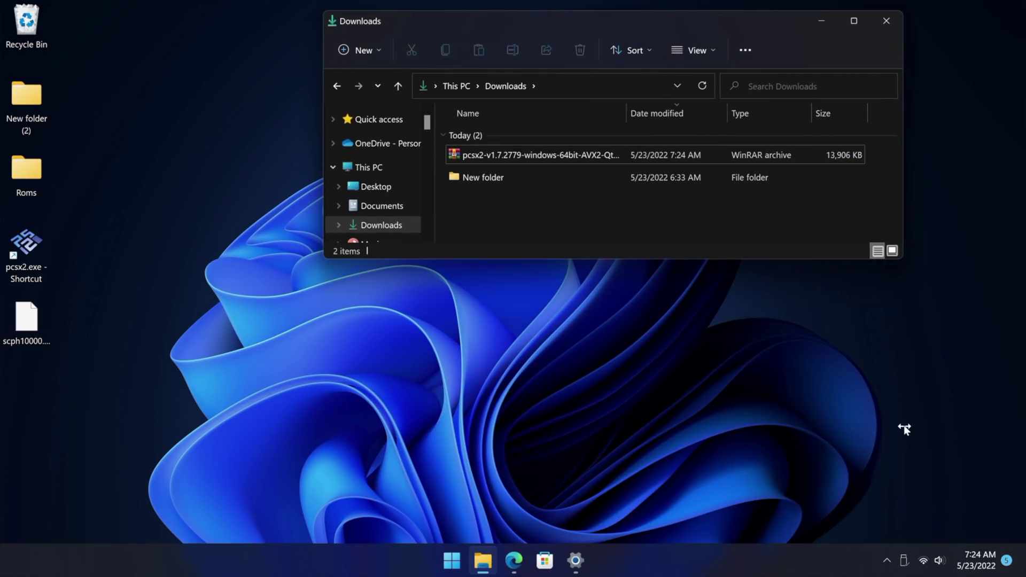
pyautogui.rightClick(582, 155)
pyautogui.moveTo(653, 319)
pyautogui.click(551, 334)
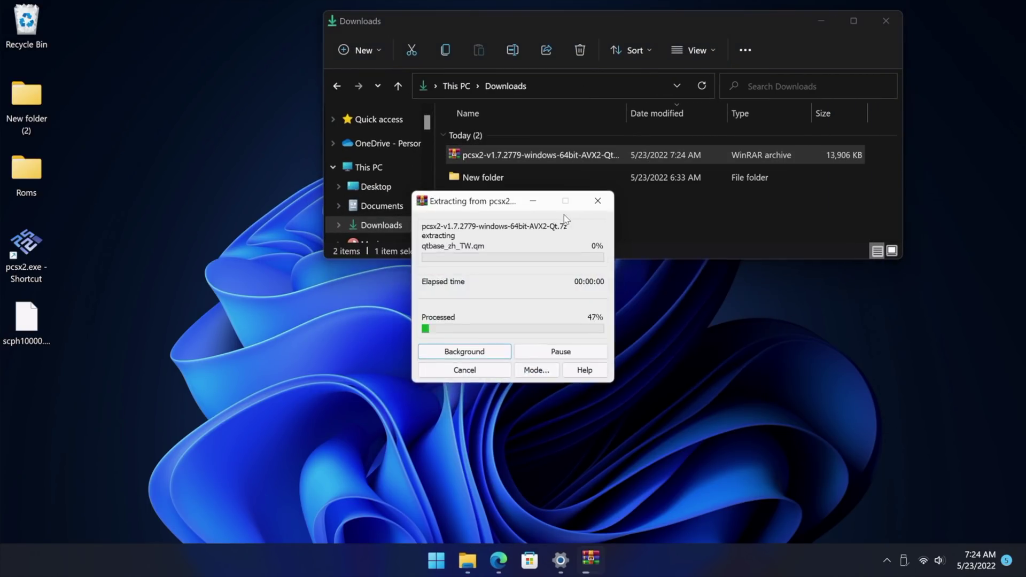
pyautogui.doubleClick(663, 203)
pyautogui.moveTo(742, 24); pyautogui.dragTo(699, 10)
pyautogui.doubleClick(699, 9)
# Create a new folder named bios inside the extracted PCSX2 folder.
pyautogui.rightClick(210, 481)
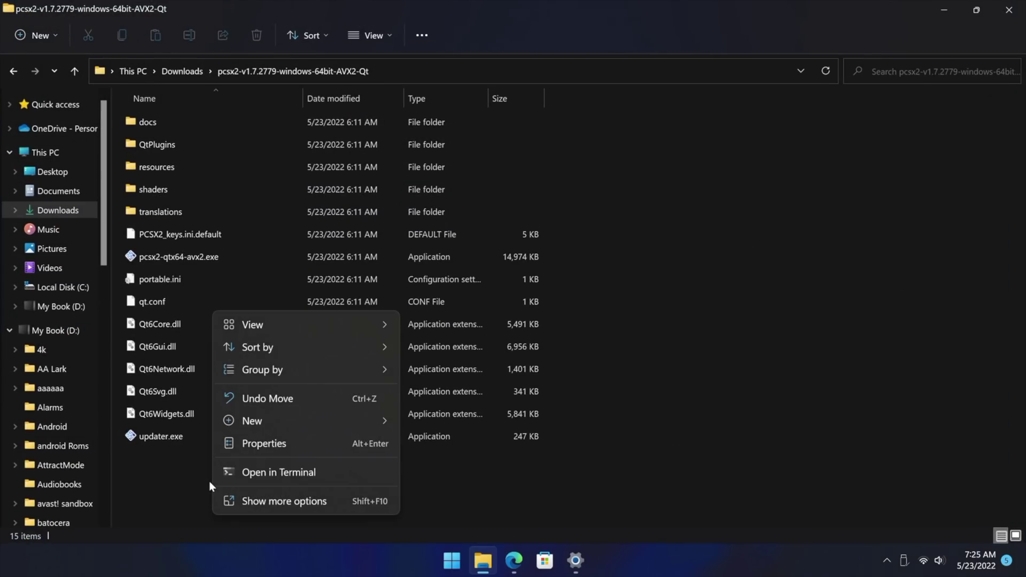
pyautogui.moveTo(289, 422)
pyautogui.click(450, 302)
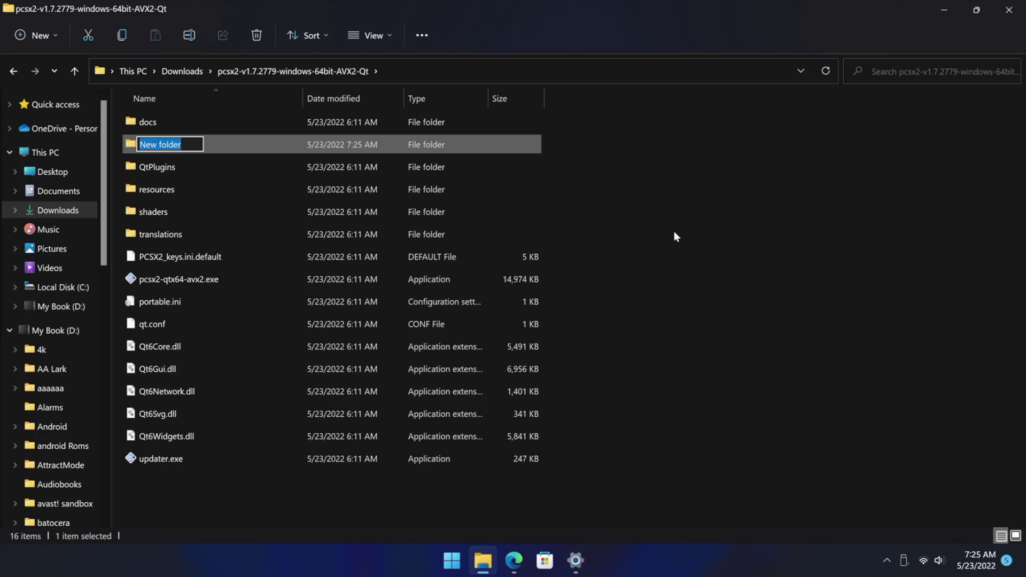
pyautogui.write('bios')
pyautogui.press('Return')
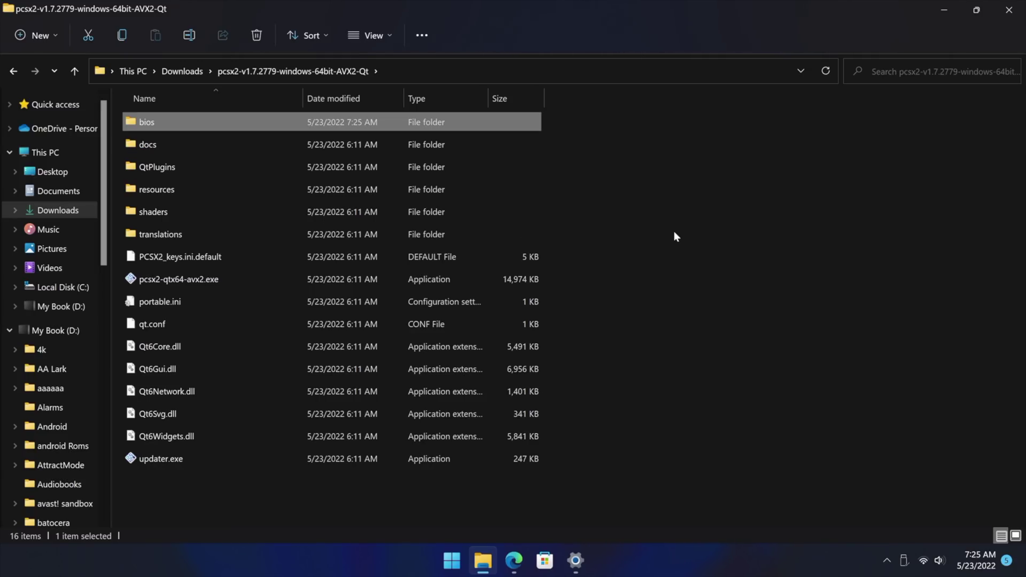
# Open the bios folder beside the desktop and move the scph10000.bin file from the desktop into it.
pyautogui.press('super+Right')
pyautogui.press('Escape')
pyautogui.doubleClick(686, 133)
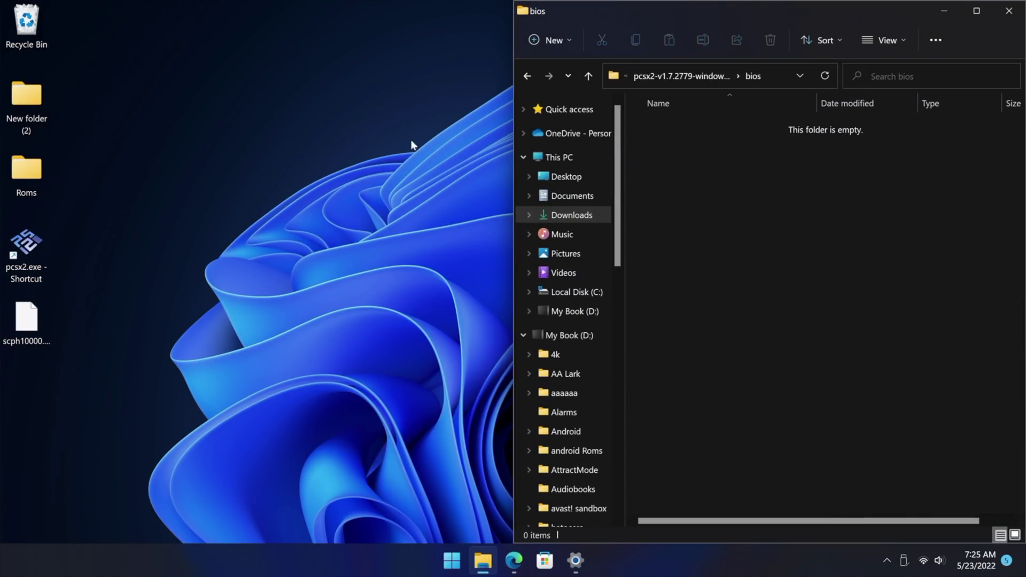
pyautogui.moveTo(26, 319); pyautogui.dragTo(682, 203)
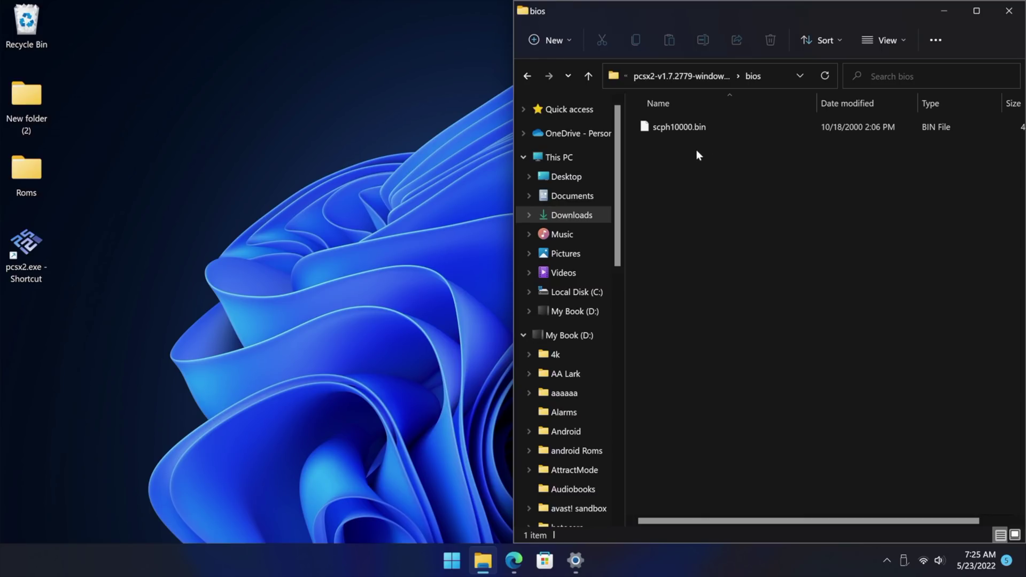
# Launch pcsx2-qtx64-avx2.exe from the extracted folder, accept the settings reset, dismiss the automatic updater and maximize the emulator window.
pyautogui.click(527, 76)
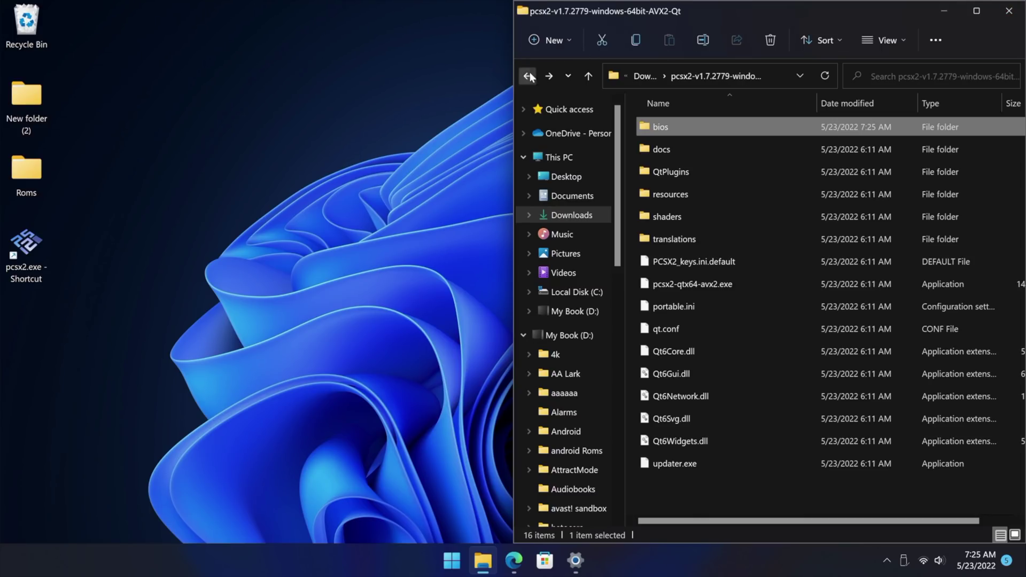
pyautogui.doubleClick(713, 283)
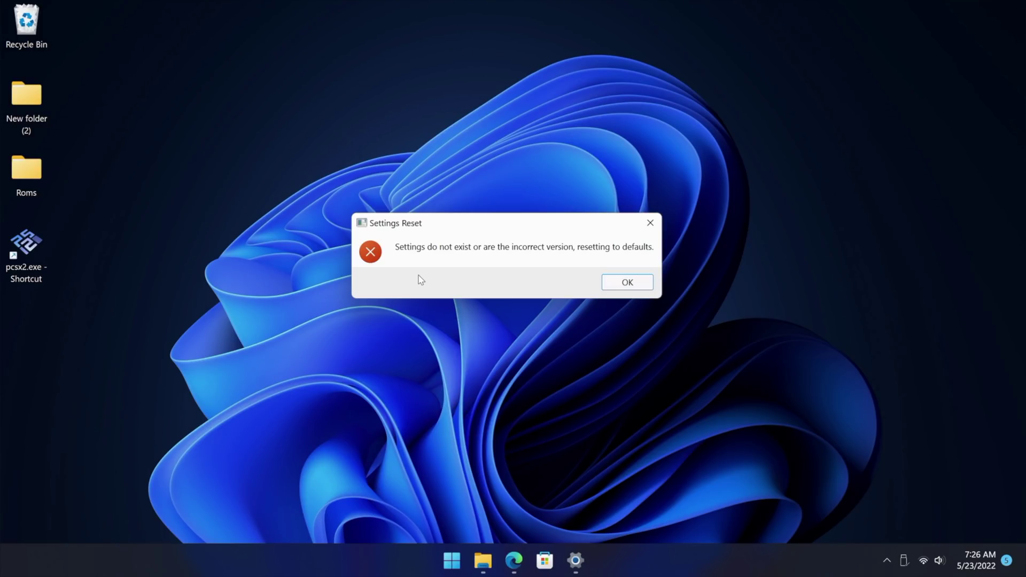
pyautogui.click(628, 283)
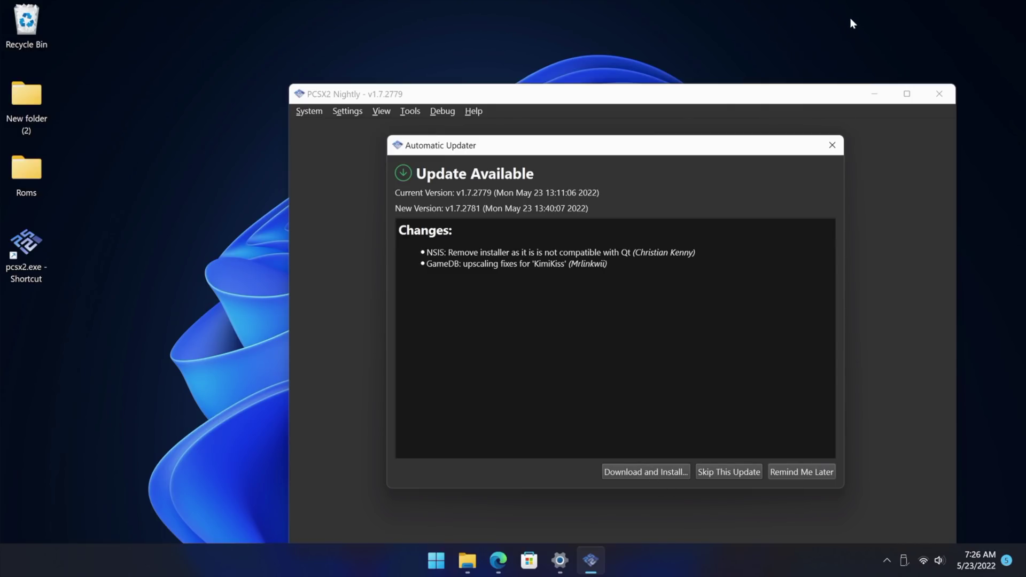
pyautogui.click(832, 145)
pyautogui.doubleClick(667, 94)
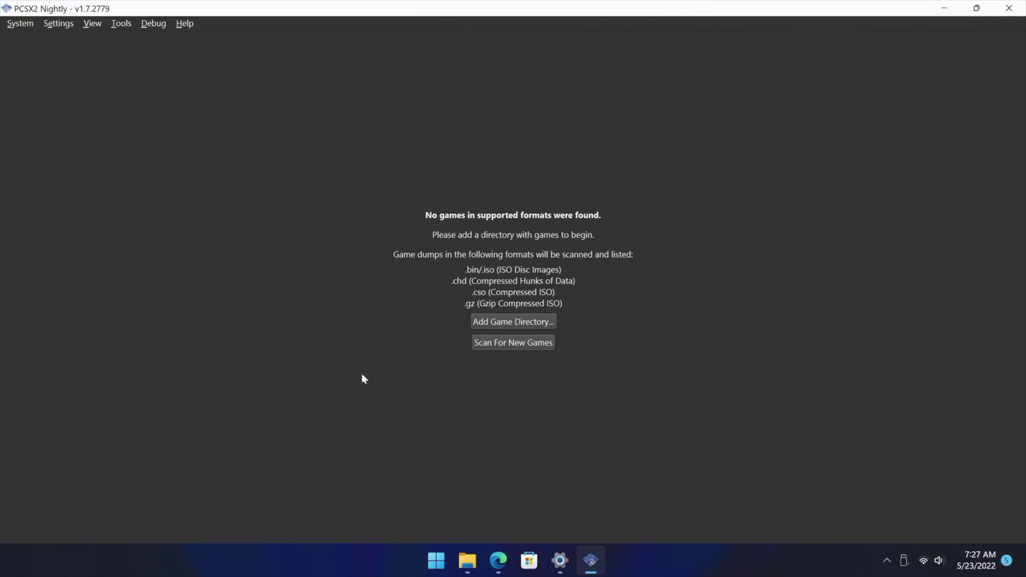
# Check for emulator updates and download and install version v1.7.2781.
pyautogui.click(185, 24)
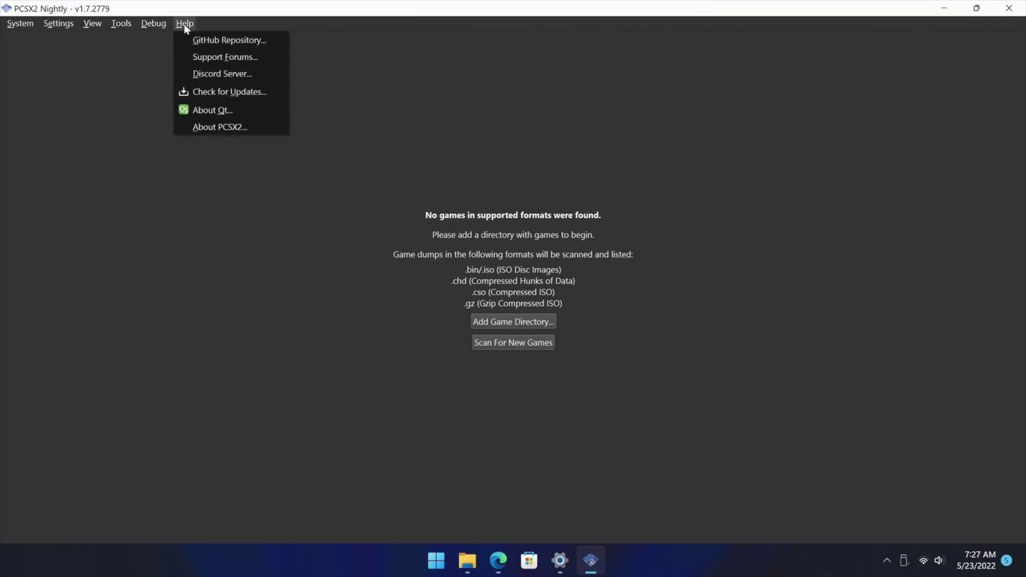
pyautogui.click(243, 92)
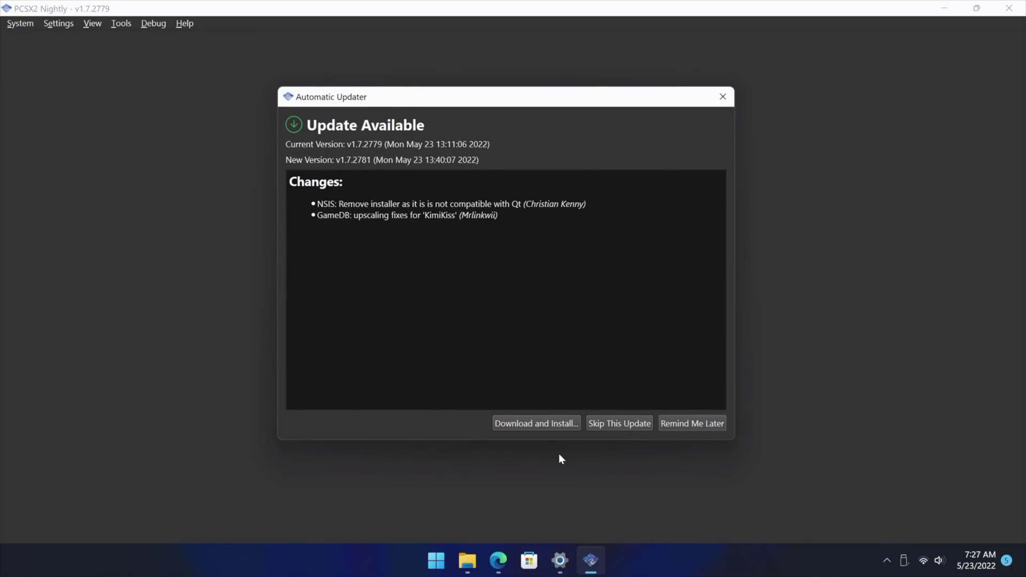
pyautogui.click(540, 425)
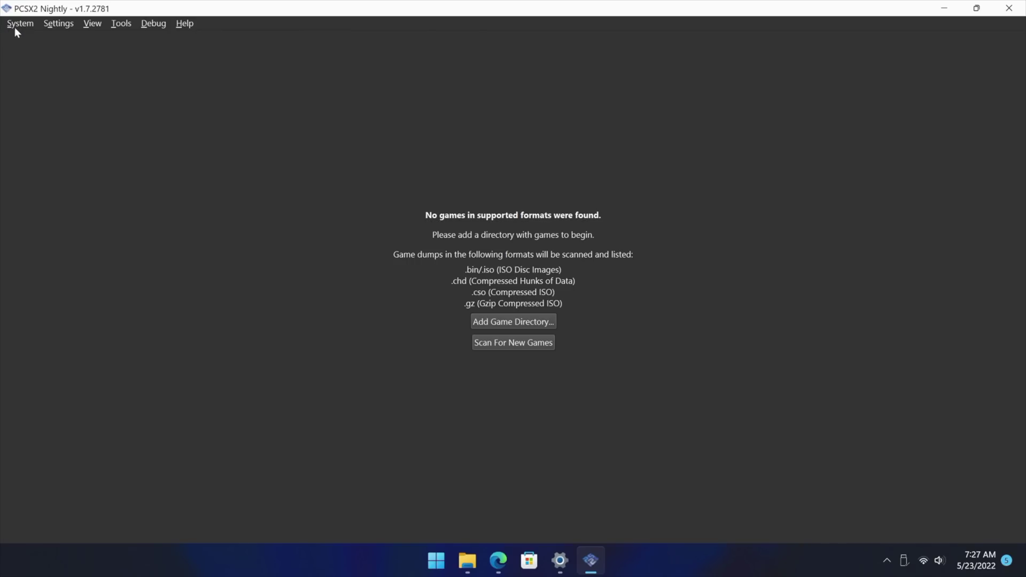
# Add the Roms folder on the desktop as a game directory with recursive scanning.
pyautogui.click(524, 322)
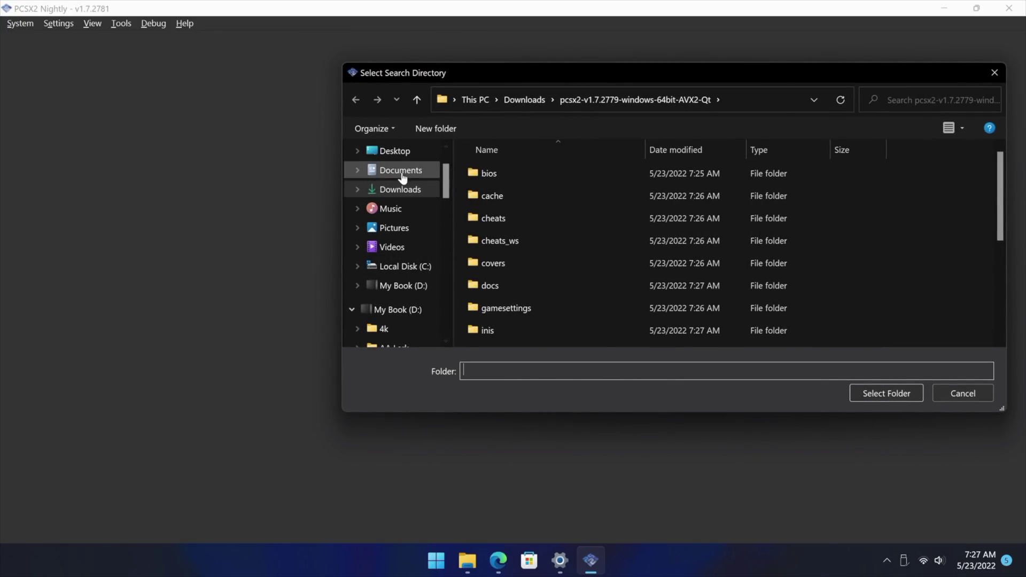
pyautogui.click(395, 151)
pyautogui.doubleClick(508, 196)
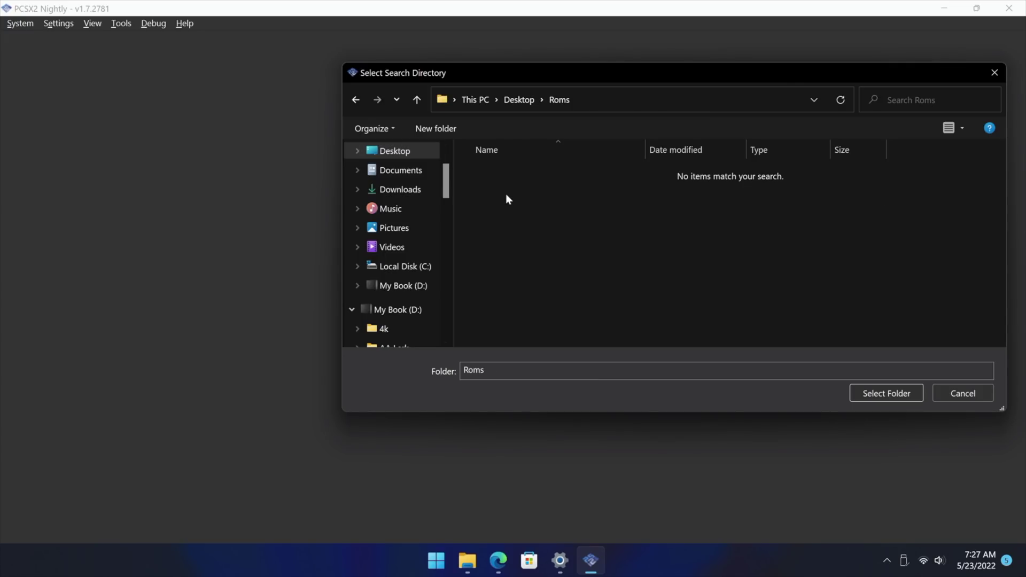
pyautogui.click(885, 393)
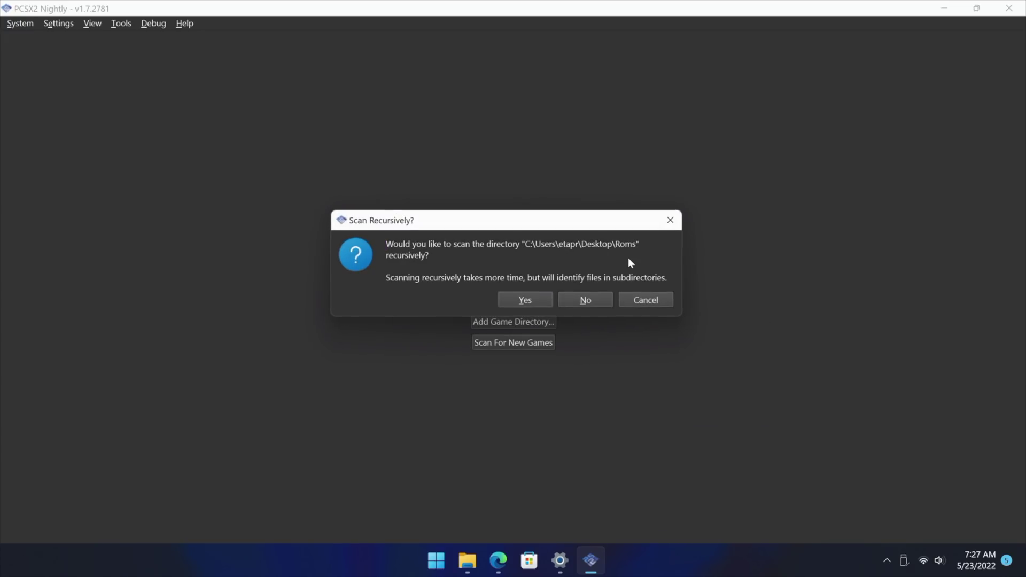
pyautogui.click(524, 301)
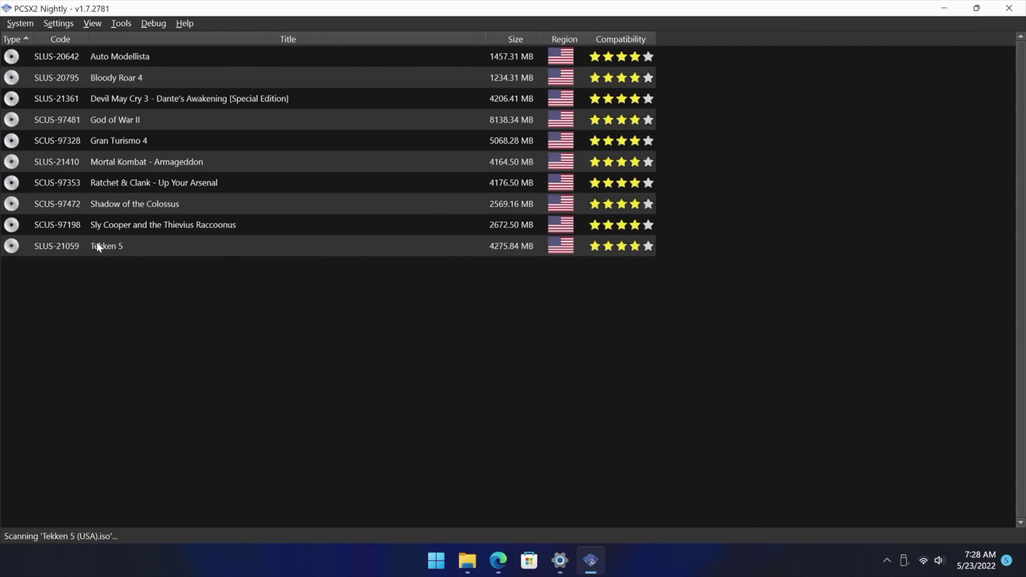
# View the per-game properties of Tekken 5 and close them.
pyautogui.rightClick(127, 243)
pyautogui.click(181, 239)
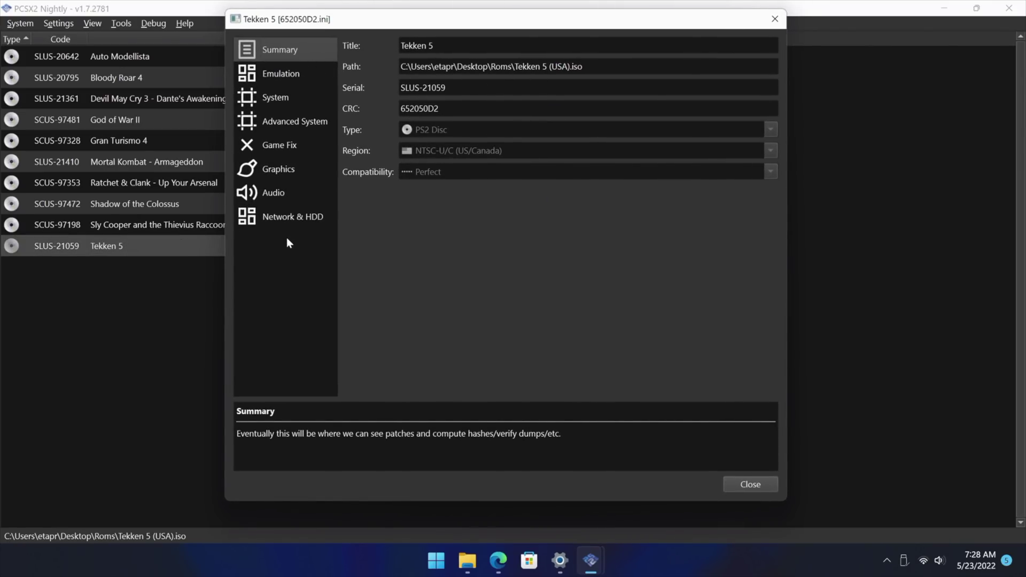
pyautogui.click(759, 483)
# Open the global emulation settings and set the preset to Safe (Default).
pyautogui.click(50, 25)
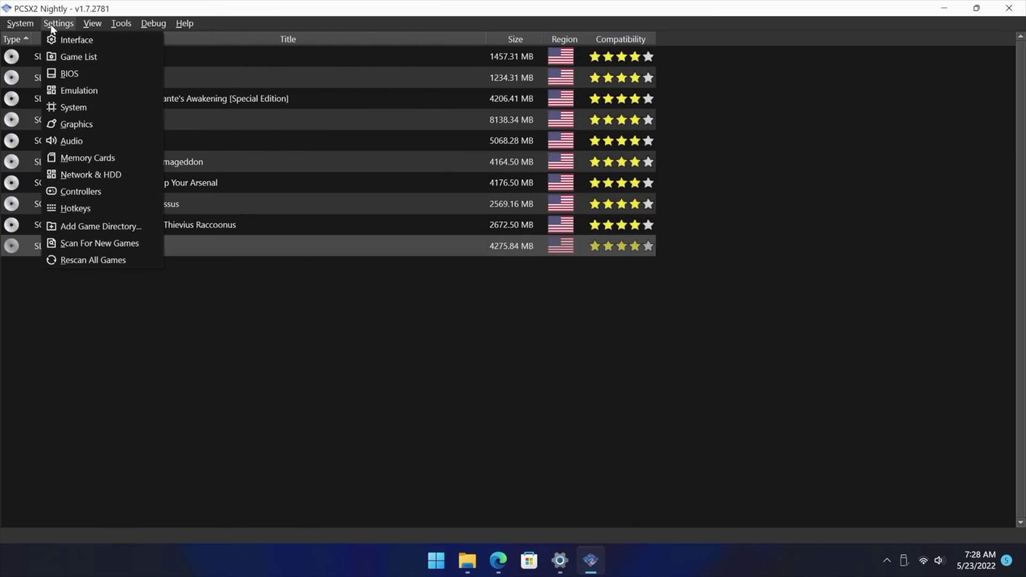
pyautogui.click(79, 89)
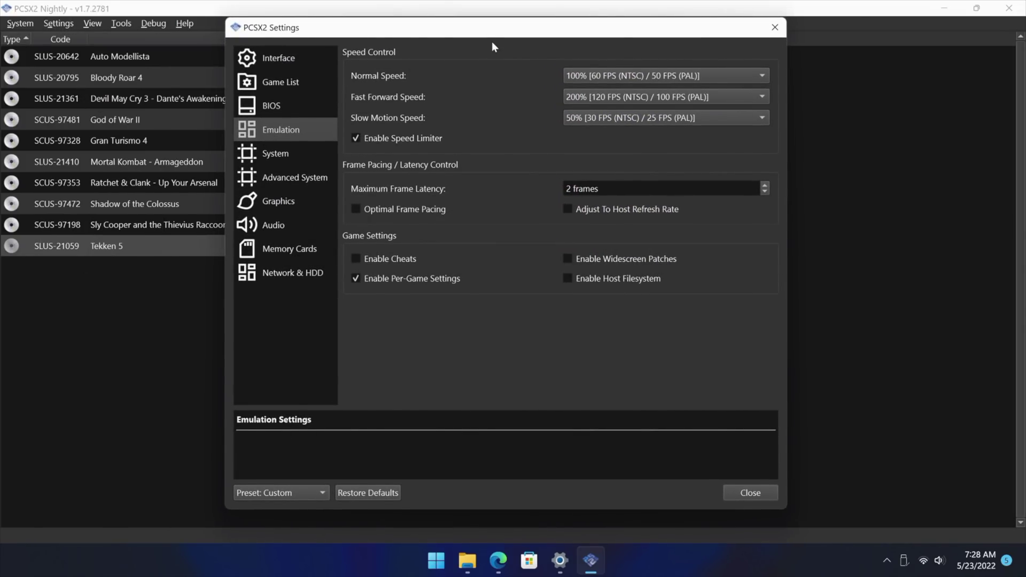
pyautogui.click(291, 493)
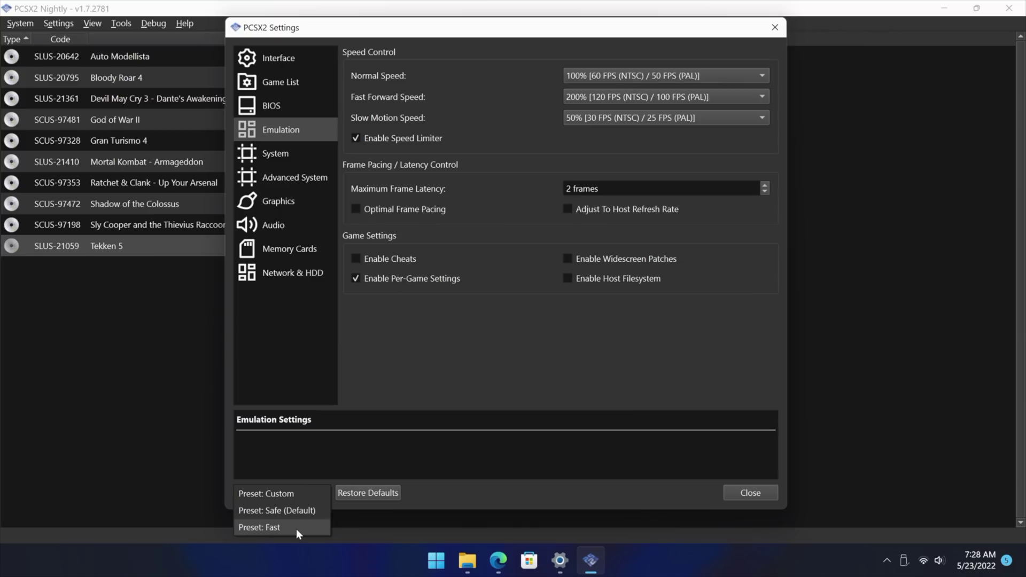
pyautogui.click(267, 510)
pyautogui.click(303, 493)
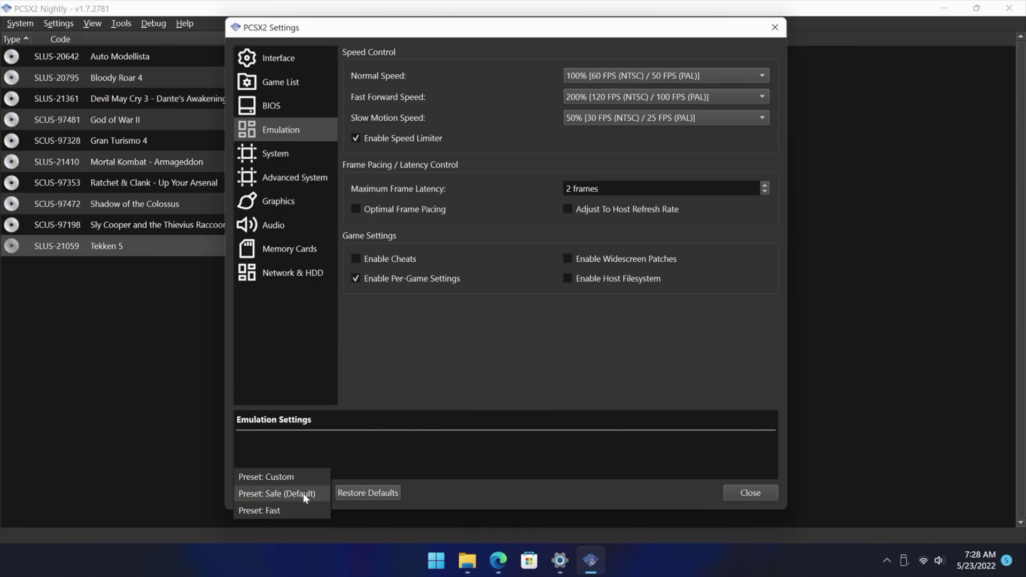
pyautogui.click(288, 493)
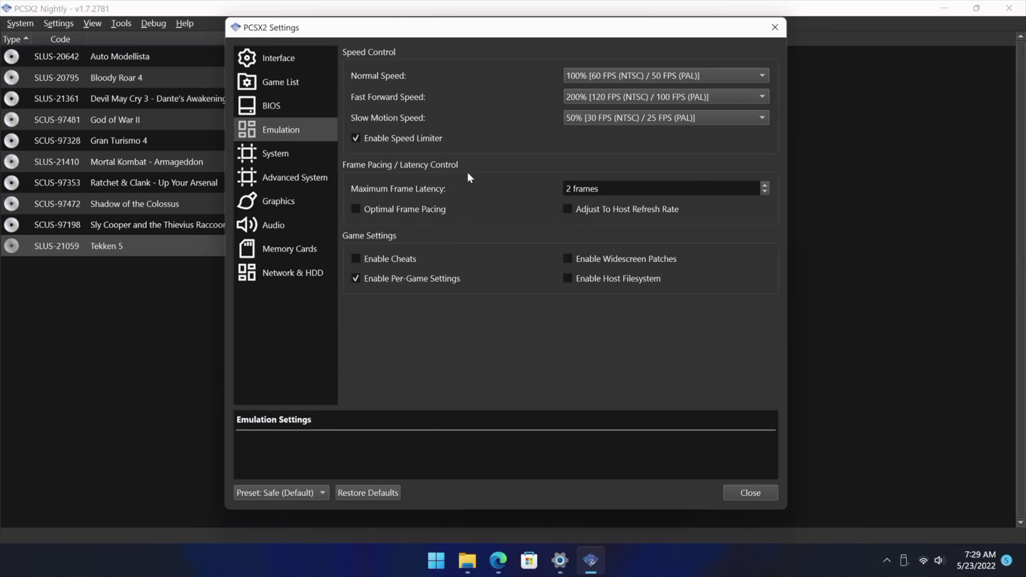
# Set the renderer in the global graphics settings to OpenGL.
pyautogui.click(281, 202)
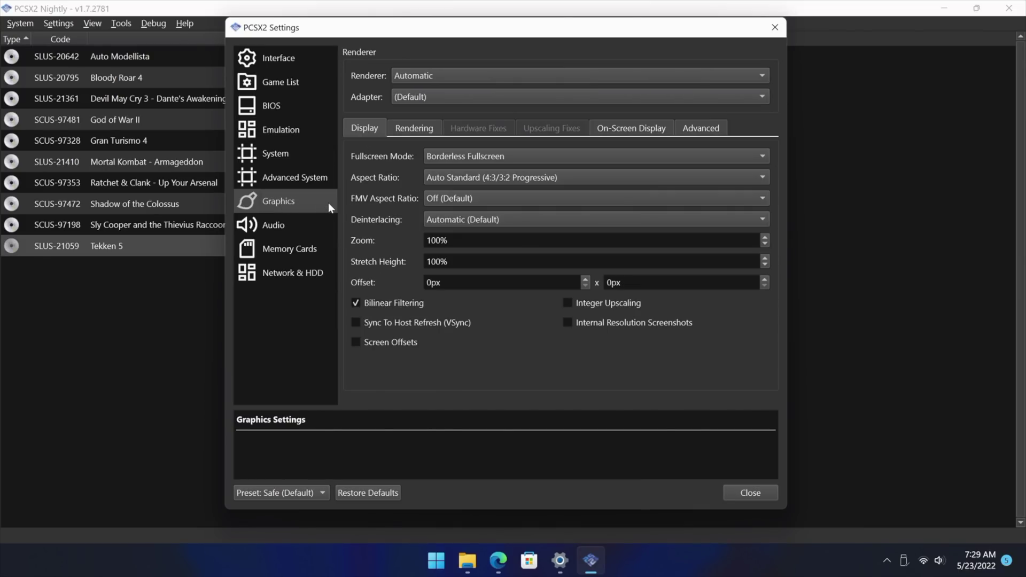
pyautogui.click(466, 72)
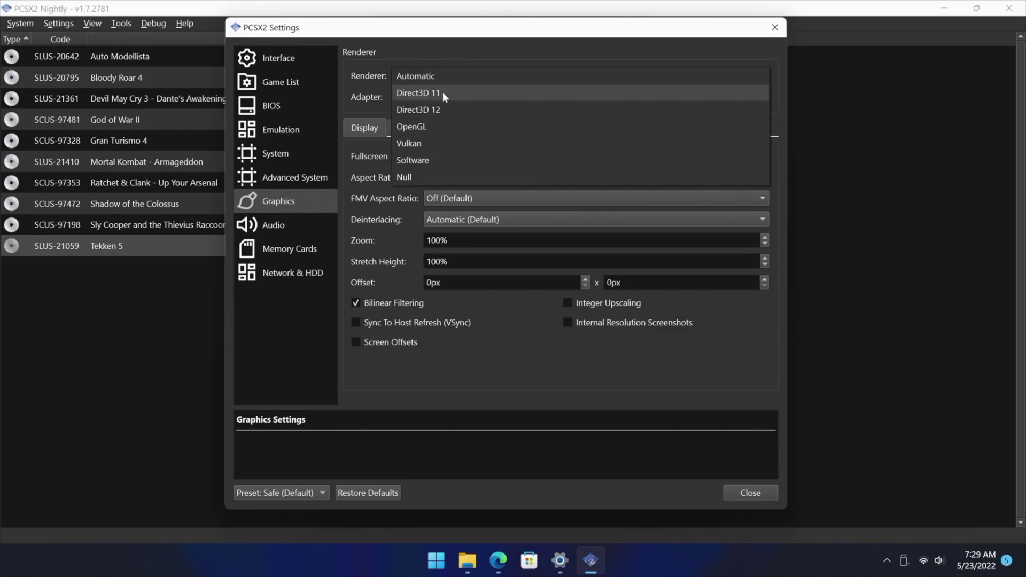
pyautogui.click(420, 130)
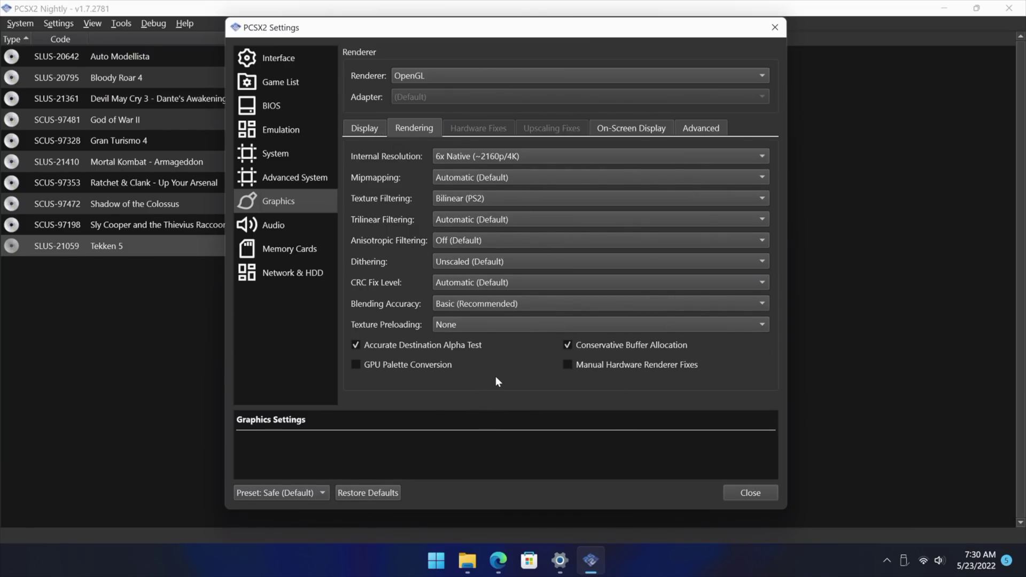
# Review the Advanced System, System, Emulation and Interface settings pages, and return to the graphics rendering options.
pyautogui.click(311, 177)
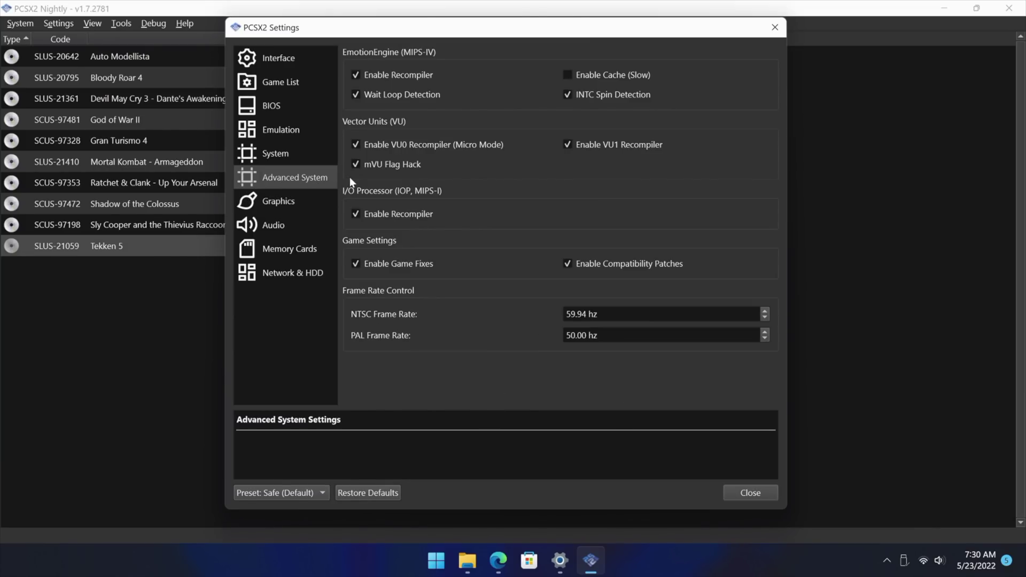
pyautogui.click(286, 162)
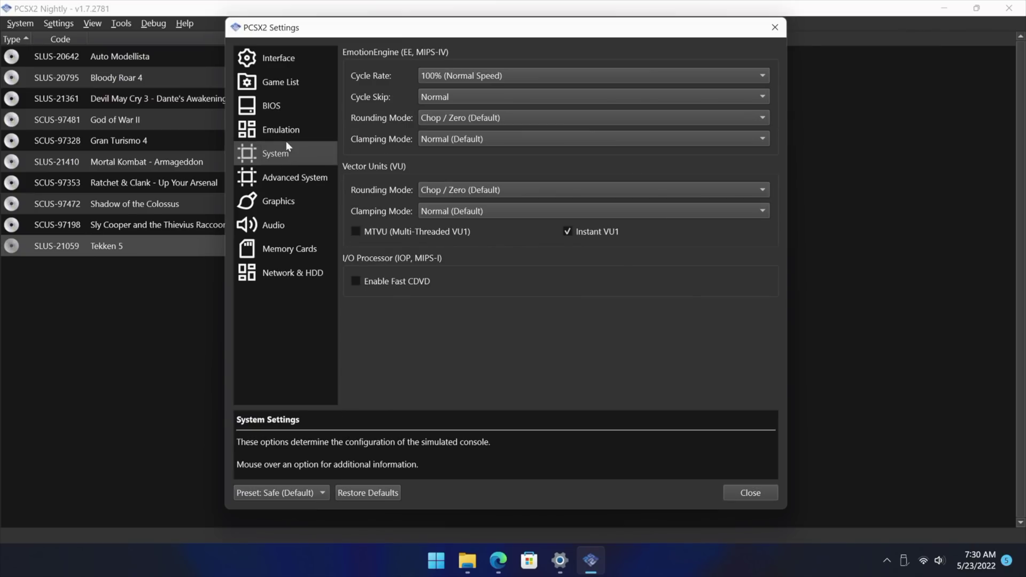
pyautogui.click(280, 131)
pyautogui.click(288, 60)
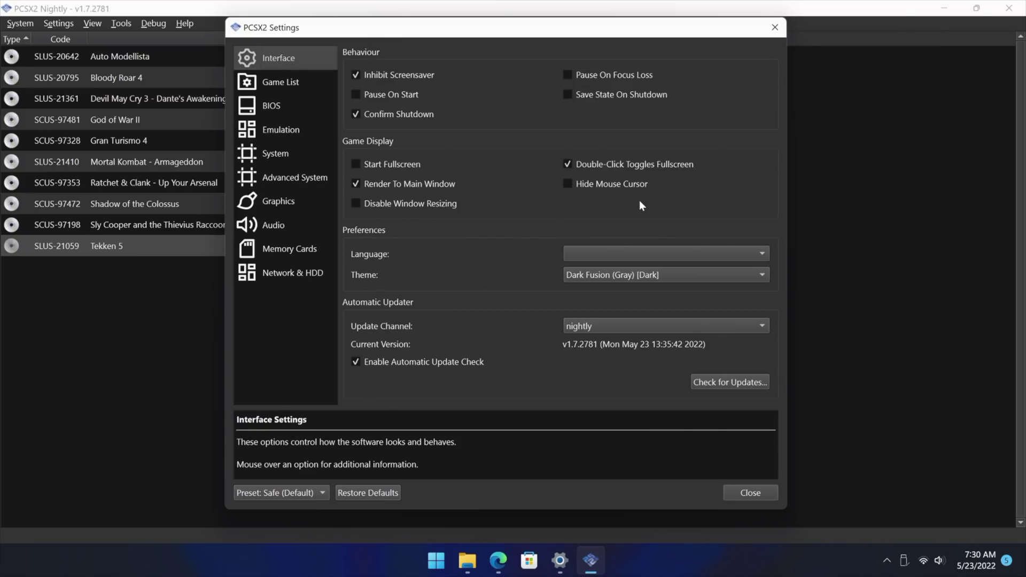
pyautogui.click(294, 180)
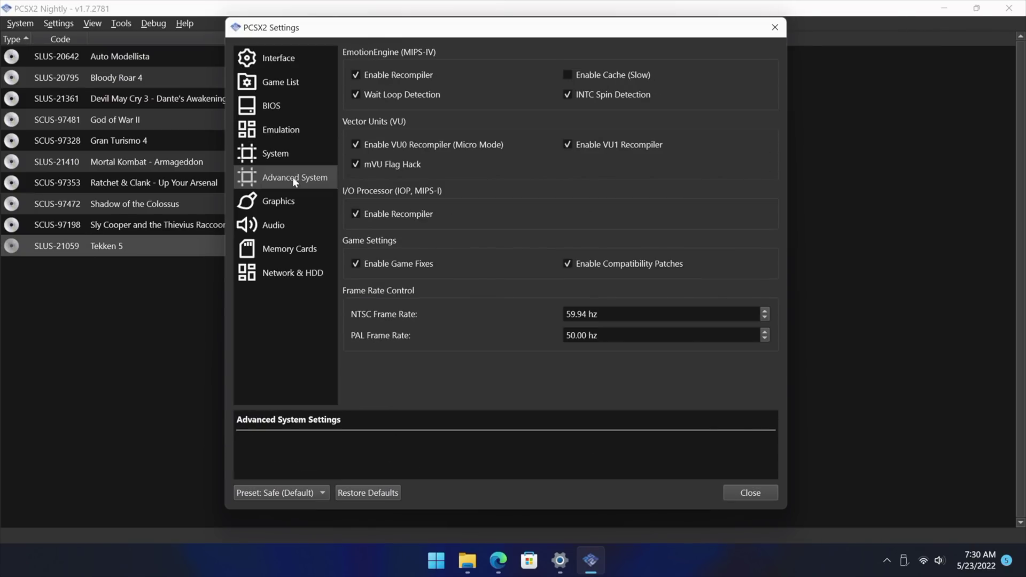
pyautogui.click(280, 203)
pyautogui.click(287, 185)
pyautogui.click(287, 205)
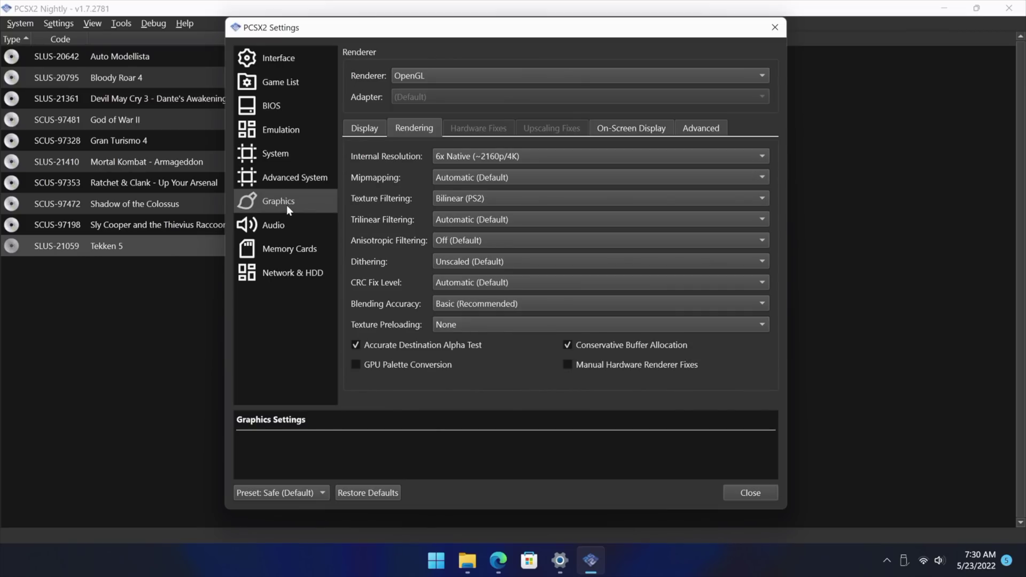
pyautogui.moveTo(615, 370)
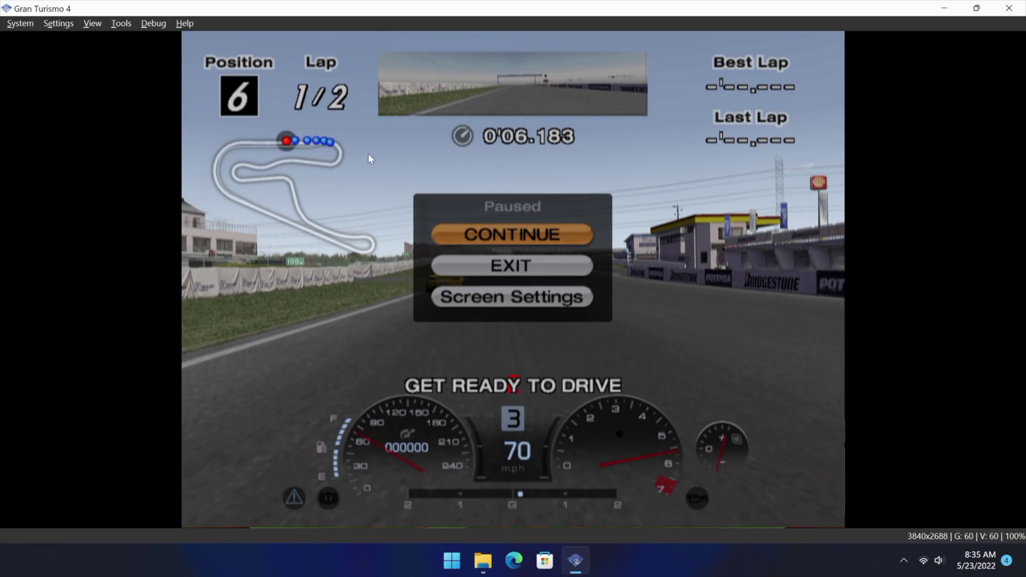
# With Gran Turismo 4 running, switch the internal resolution to 4x Native (~1440p/2K) and back to 6x Native (~2160p/4K), and close the settings.
pyautogui.click(59, 24)
pyautogui.click(116, 124)
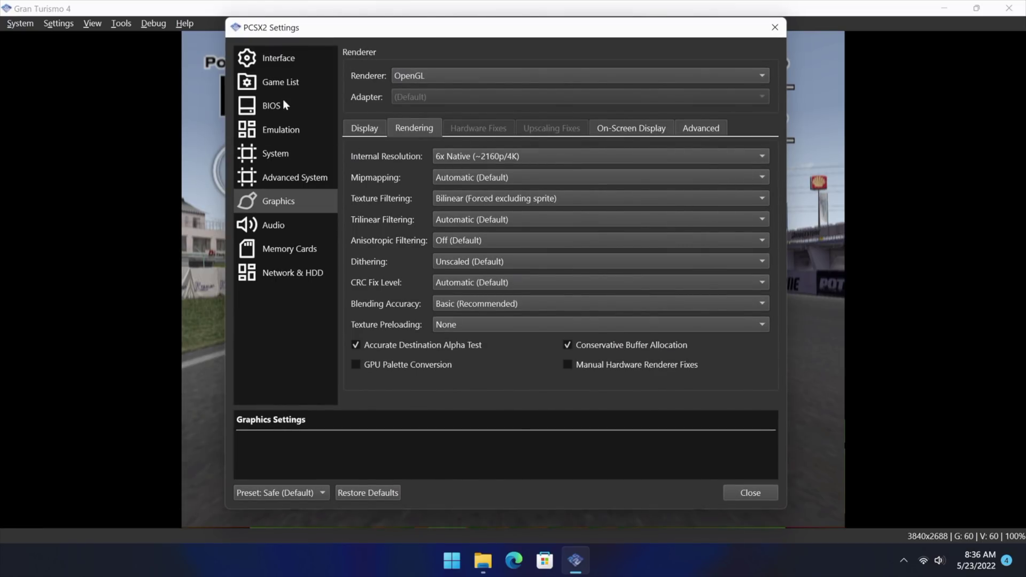
pyautogui.click(512, 156)
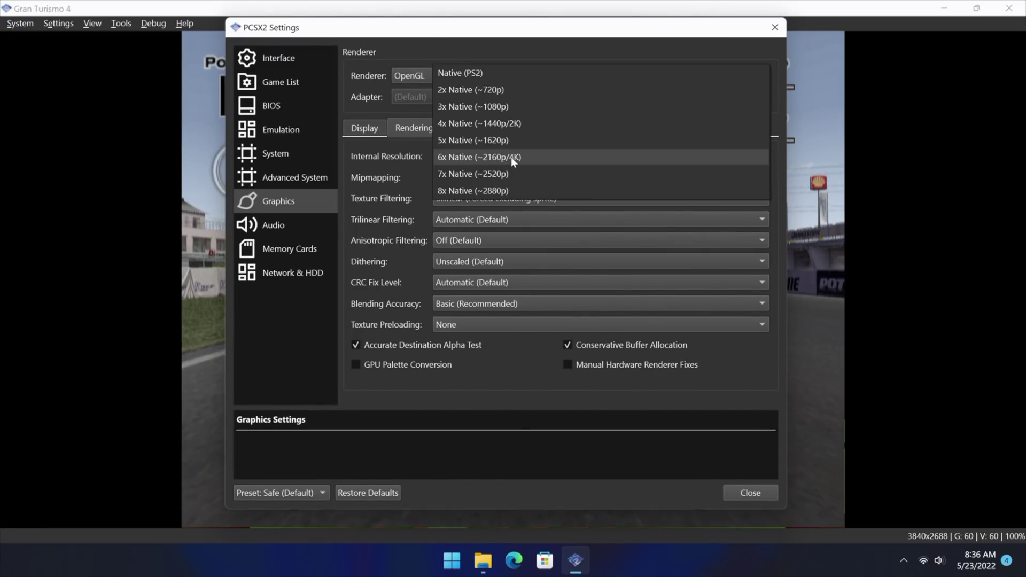
pyautogui.click(510, 130)
pyautogui.moveTo(680, 31)
pyautogui.mouseDown()
pyautogui.moveTo(697, 282)
pyautogui.moveTo(688, 428)
pyautogui.moveTo(658, 95)
pyautogui.moveTo(682, 29)
pyautogui.mouseUp()
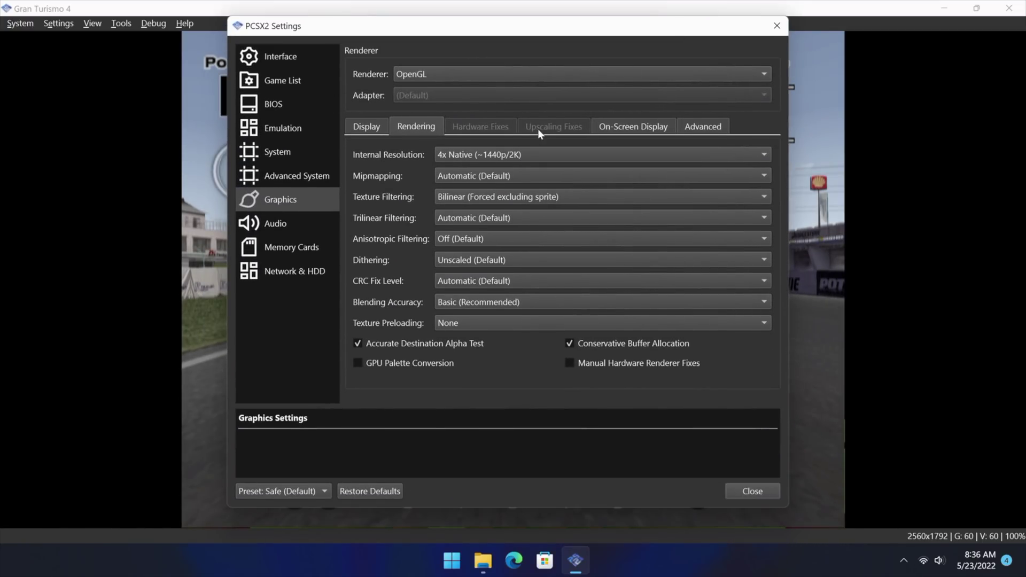
pyautogui.click(514, 153)
pyautogui.click(527, 183)
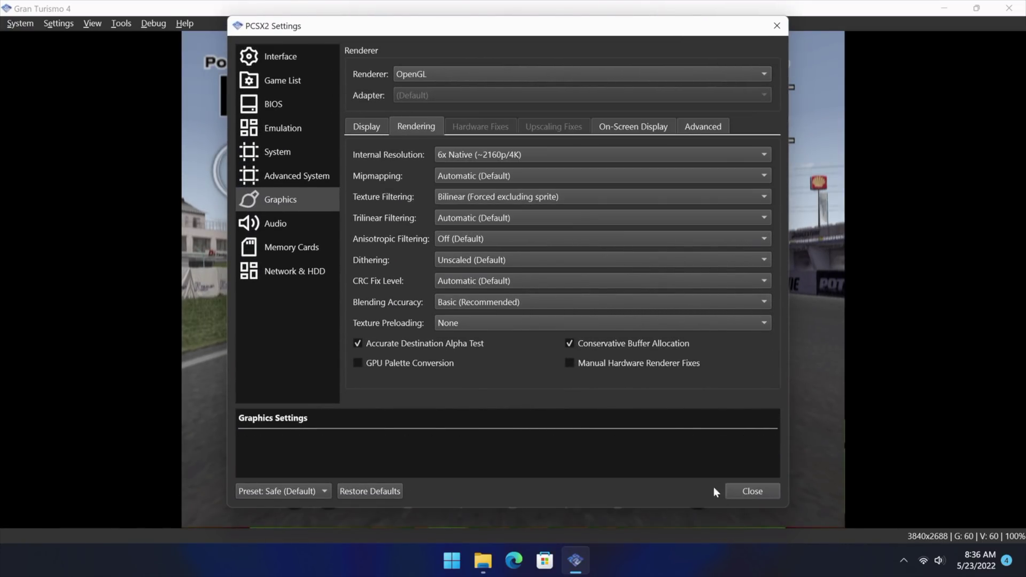
pyautogui.click(756, 490)
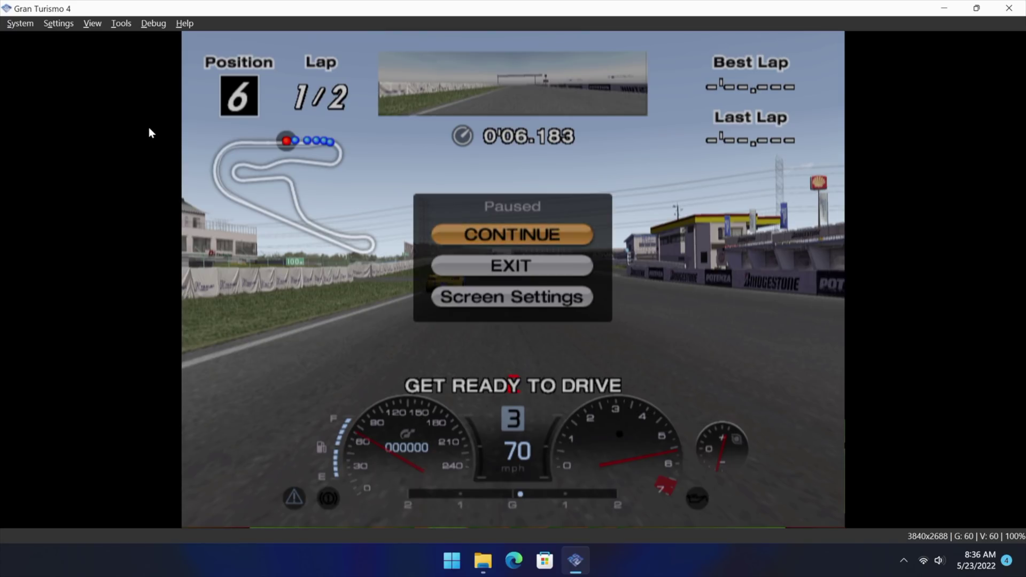
# Enable FPS, CPU usage, statistics, GPU usage, resolution and speed in the graphics on-screen display options, and close the settings.
pyautogui.click(53, 24)
pyautogui.click(54, 24)
pyautogui.click(60, 25)
pyautogui.click(86, 124)
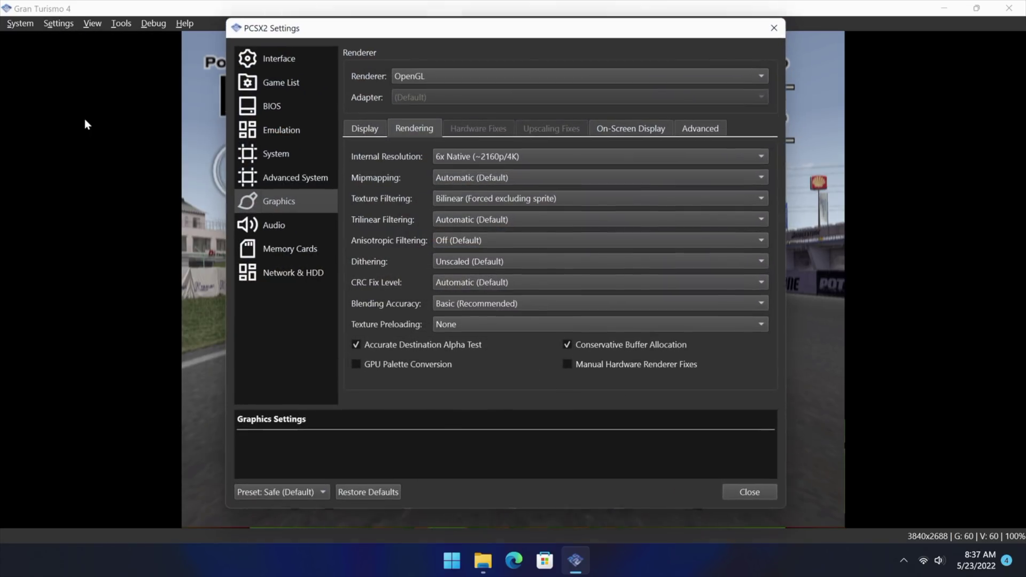
pyautogui.click(631, 129)
pyautogui.click(390, 218)
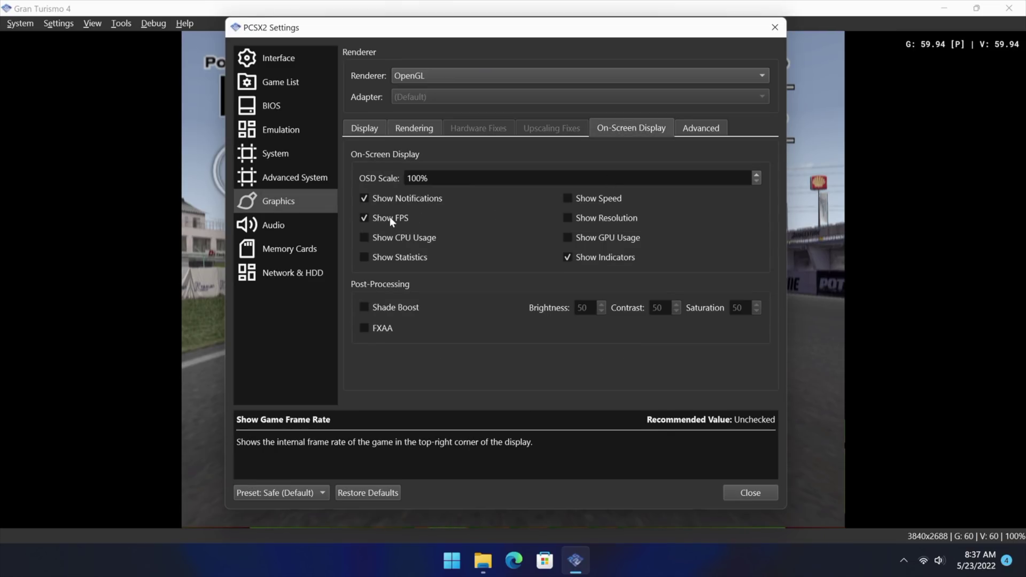
pyautogui.click(401, 237)
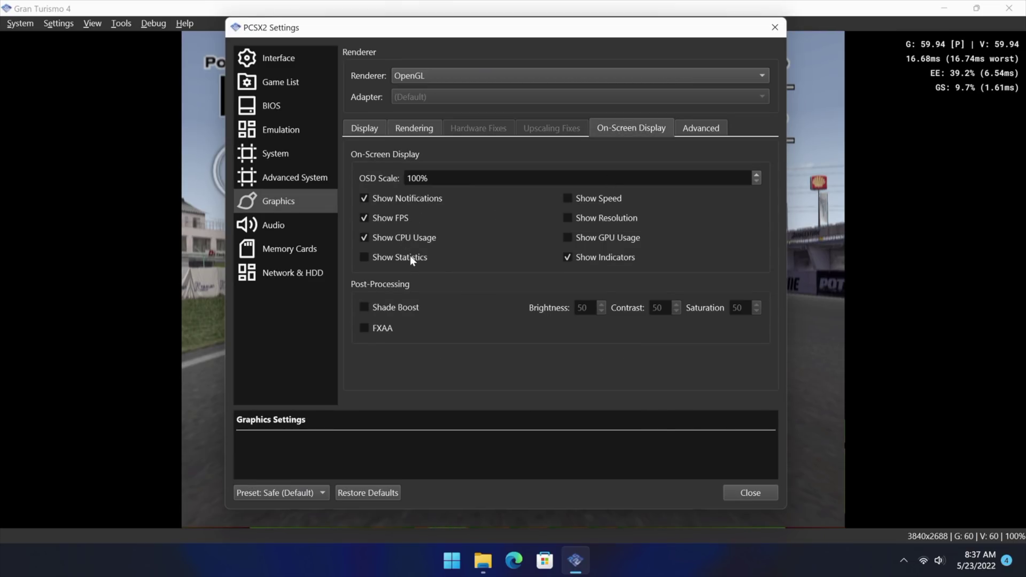
pyautogui.click(410, 255)
pyautogui.click(613, 239)
pyautogui.click(615, 220)
pyautogui.click(605, 198)
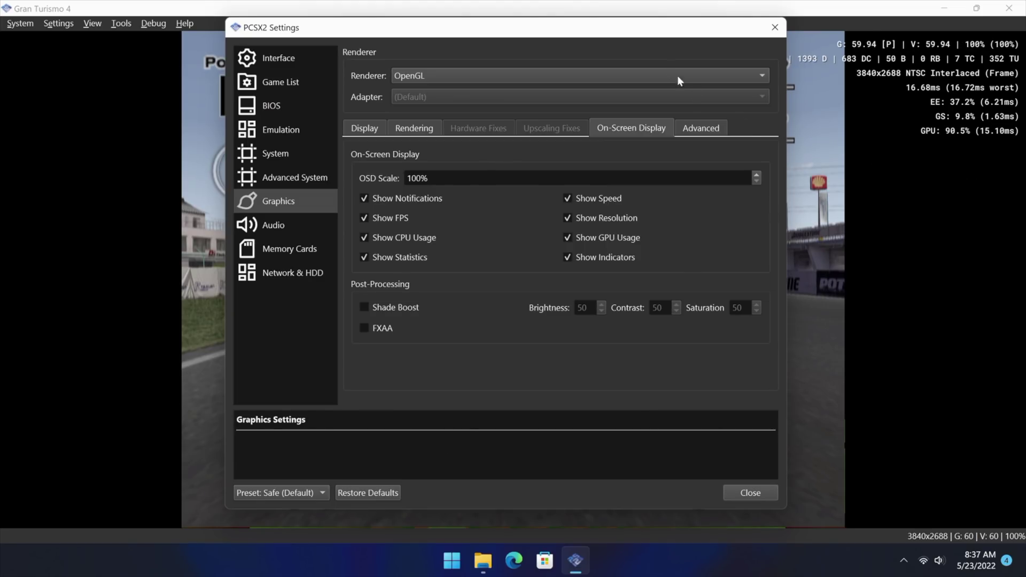
pyautogui.moveTo(681, 30); pyautogui.dragTo(605, 36)
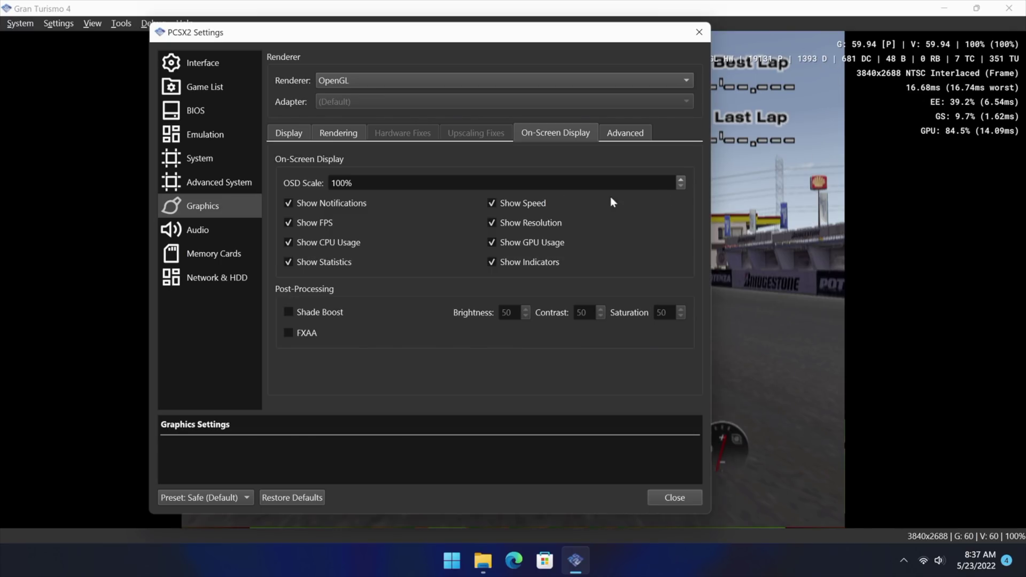
pyautogui.click(679, 496)
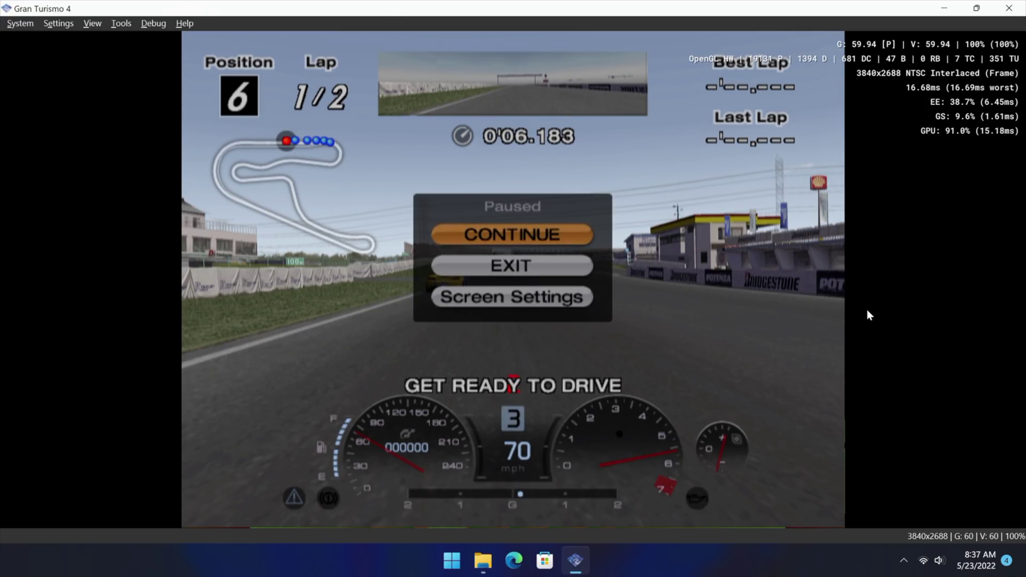
# Automatically bind Controller 1 to the SDL-0 Xbox One controller and close the controller settings.
pyautogui.click(62, 28)
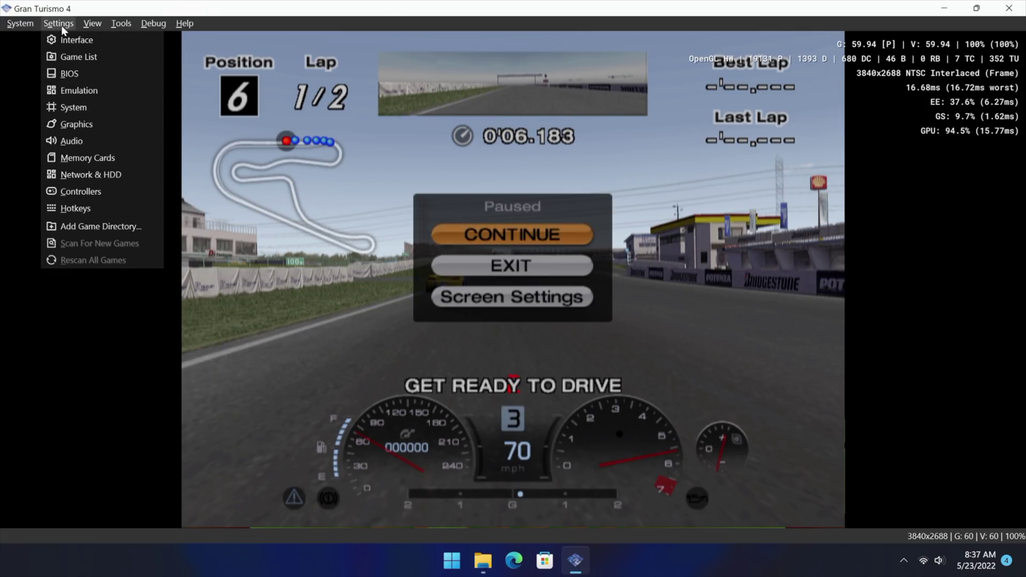
pyautogui.click(118, 195)
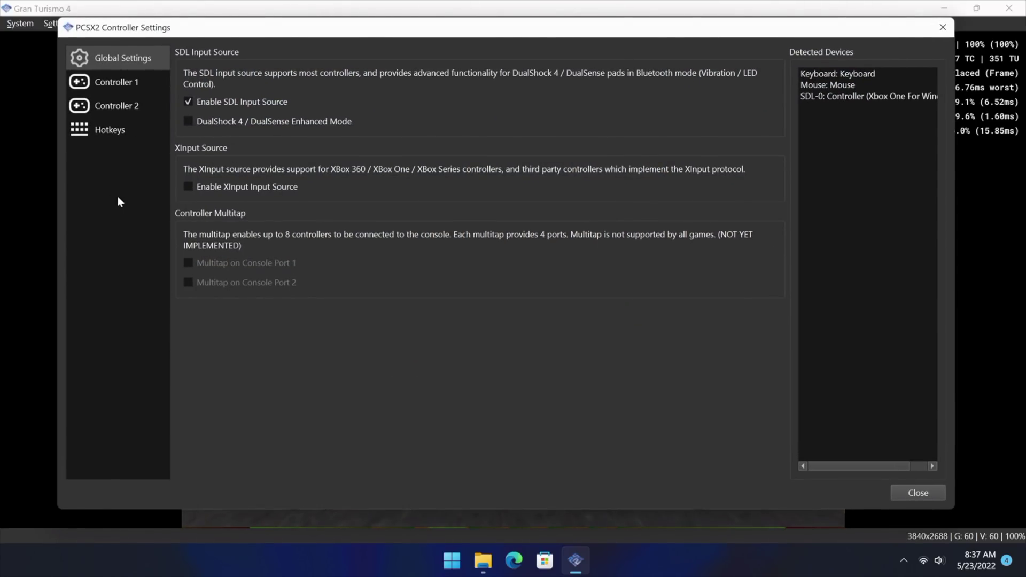
pyautogui.click(104, 83)
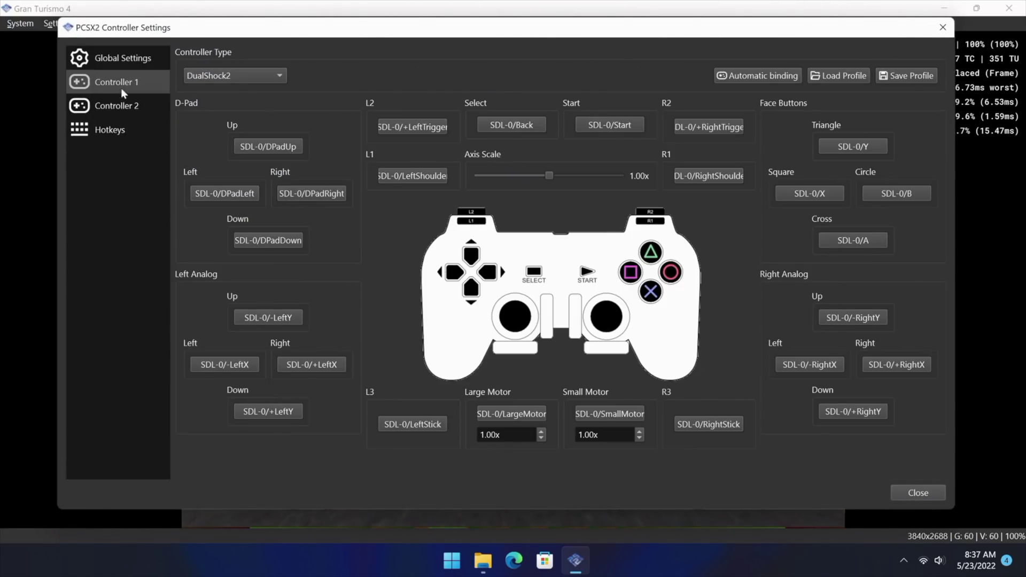
pyautogui.click(773, 76)
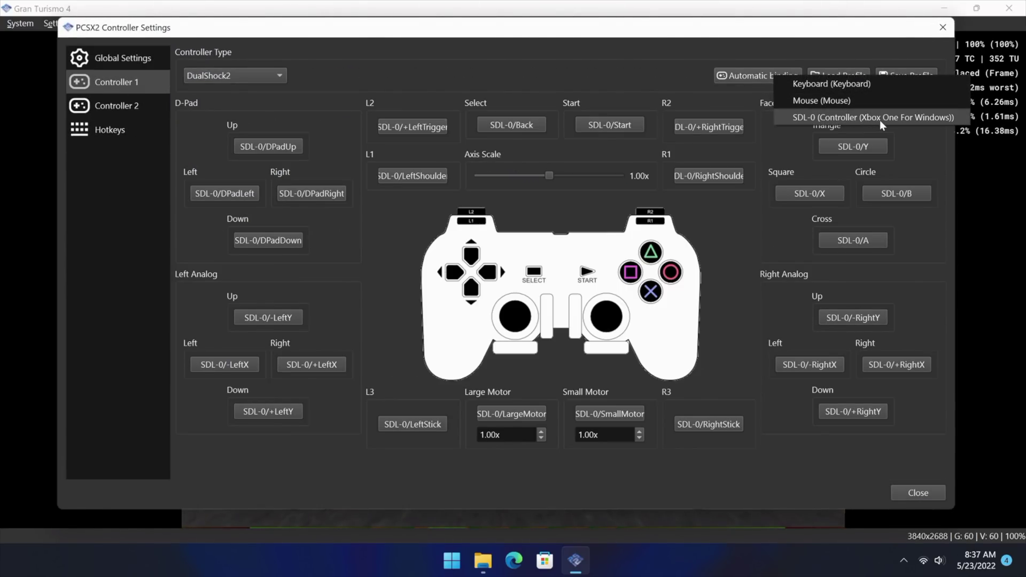
pyautogui.click(906, 118)
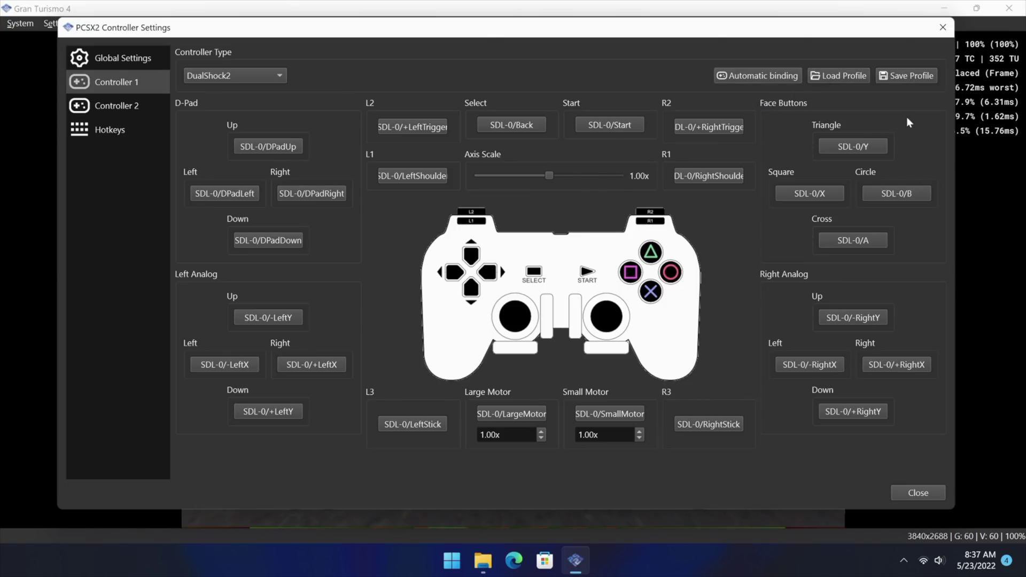
pyautogui.click(927, 496)
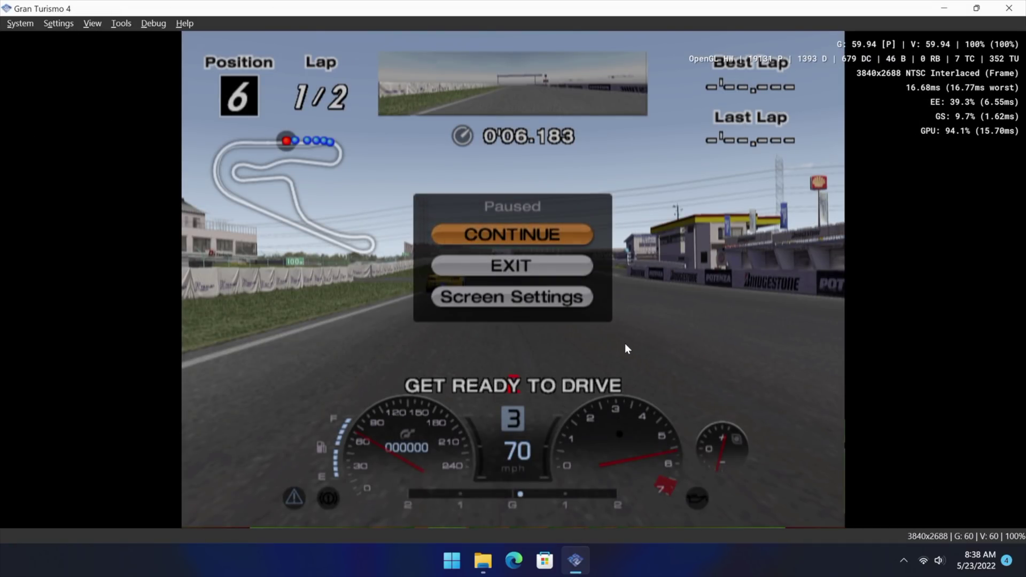
# Display the running Gran Turismo 4 game in fullscreen, and exit it back to the game list.
pyautogui.click(91, 27)
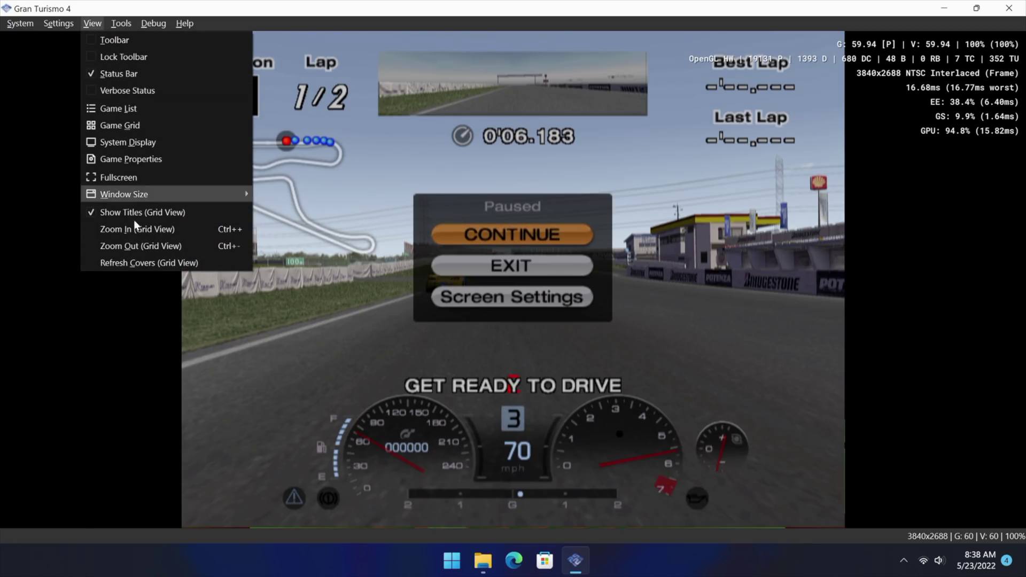
pyautogui.click(139, 181)
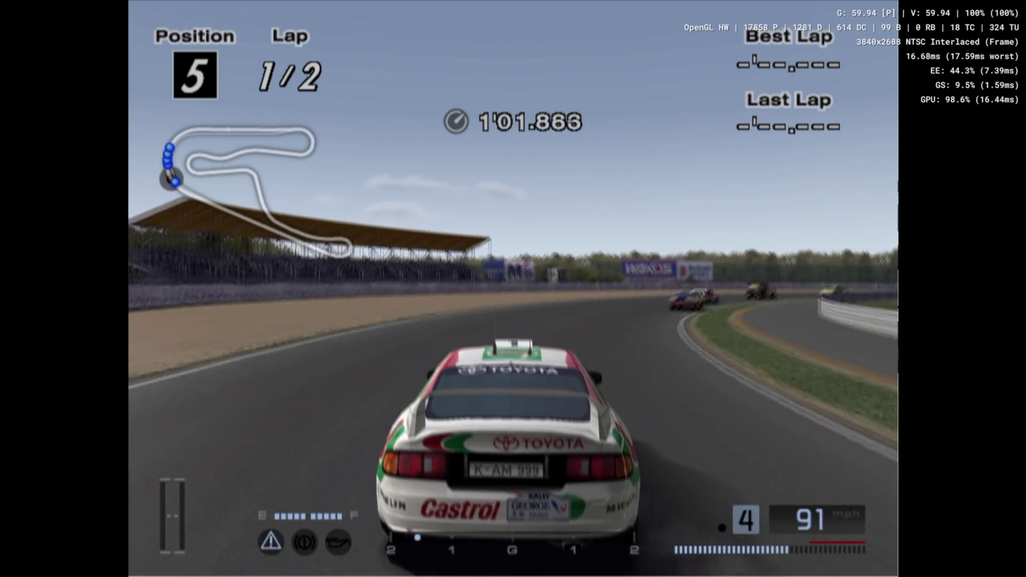
pyautogui.press('Escape')
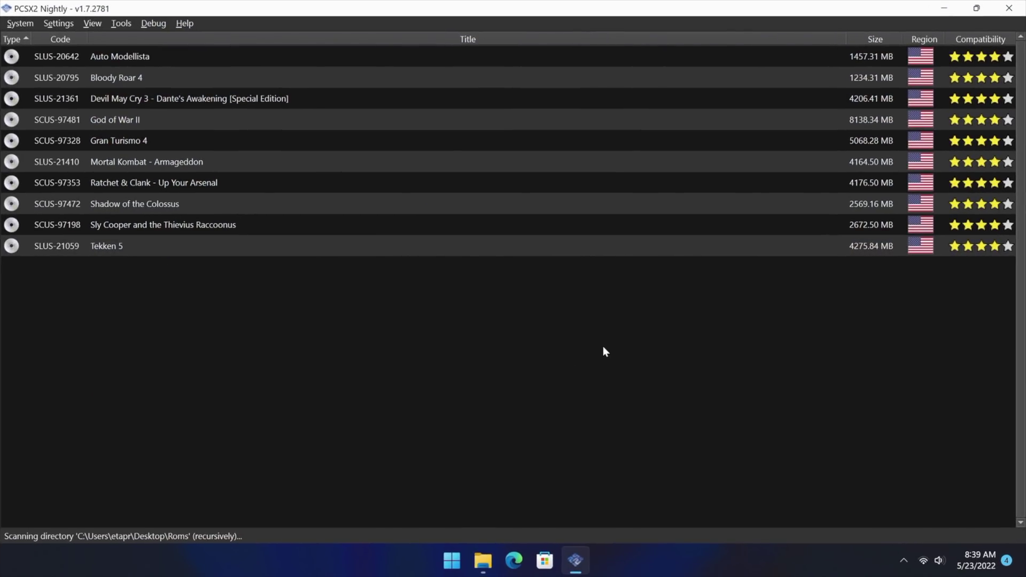